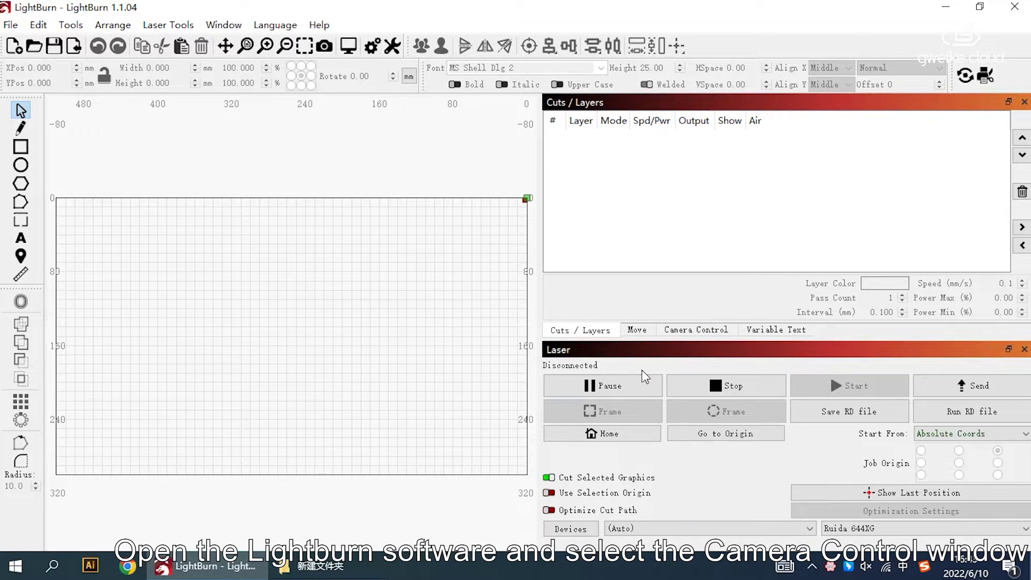
# - Show the Camera Control panel's live fisheye preview and bring up the Laser Tools menu
pyautogui.click(714, 330)
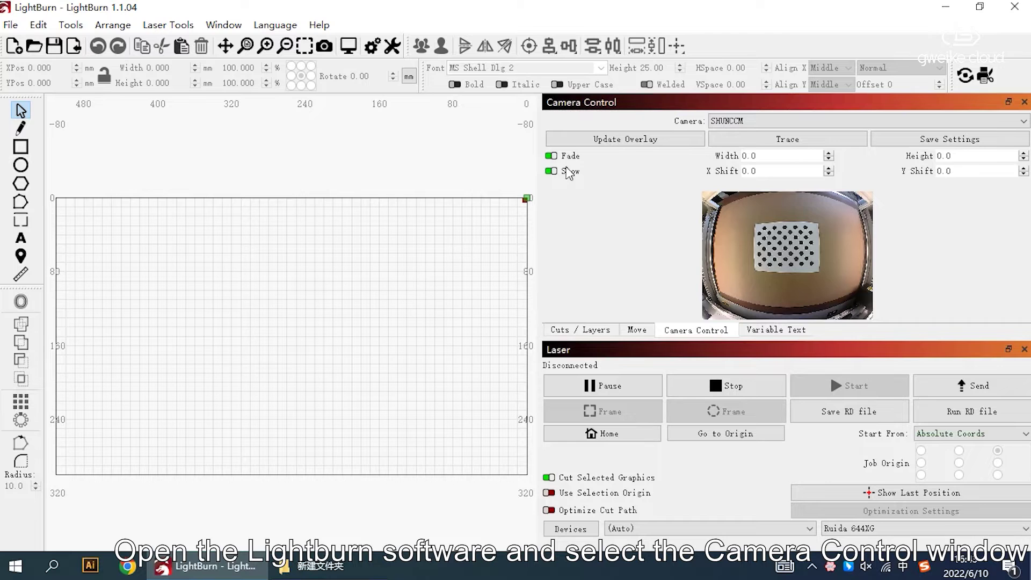
pyautogui.click(169, 29)
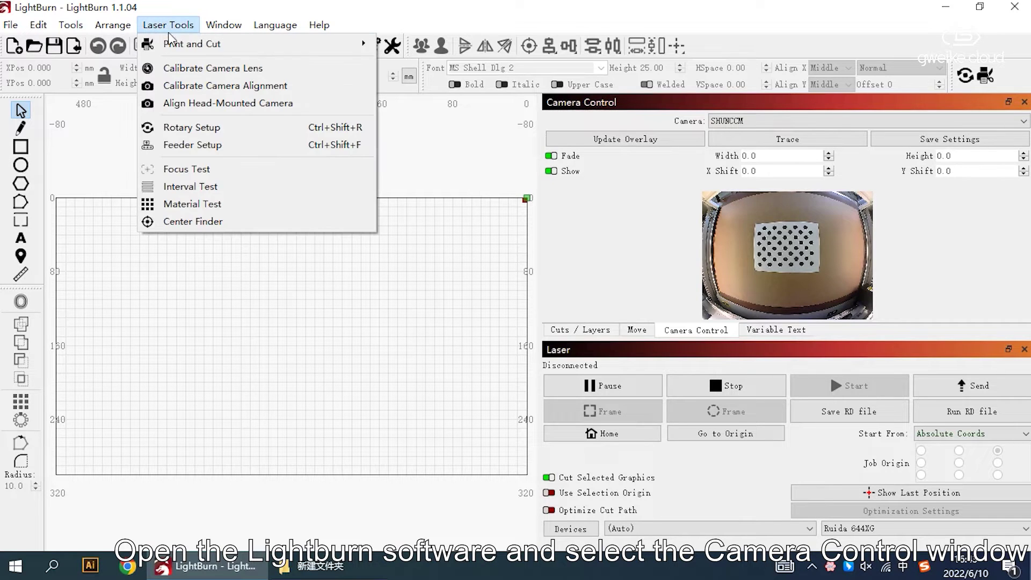
# - Launch Calibrate Camera Lens for the SHUNCCM camera as a Fisheye Lens and advance to capture
pyautogui.click(169, 80)
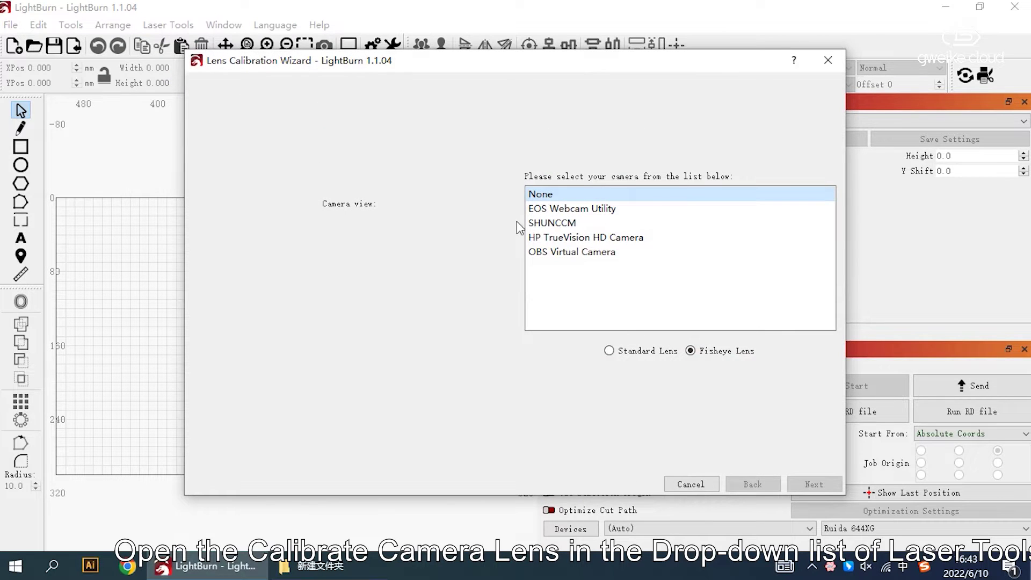
pyautogui.click(532, 224)
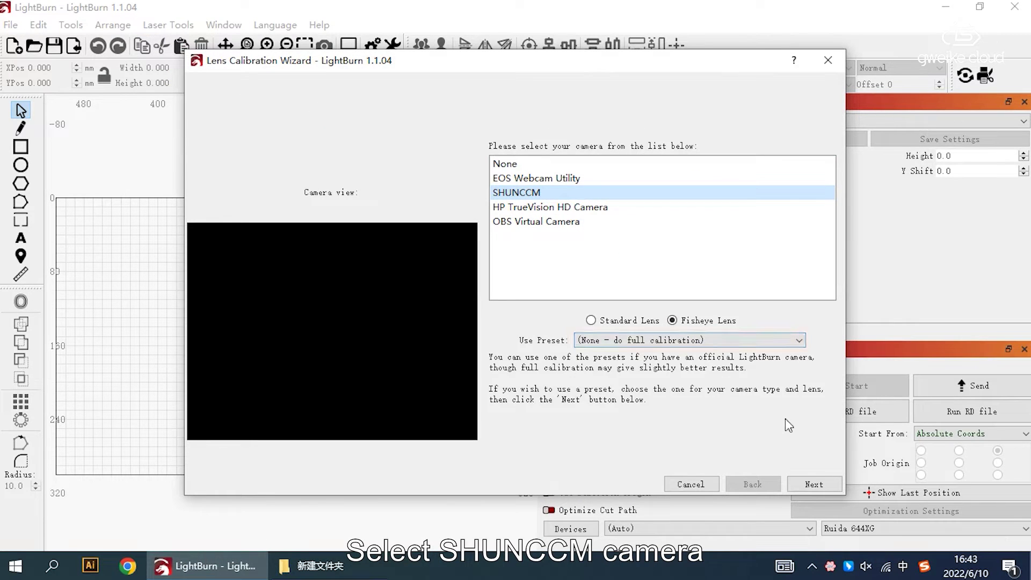
pyautogui.click(808, 486)
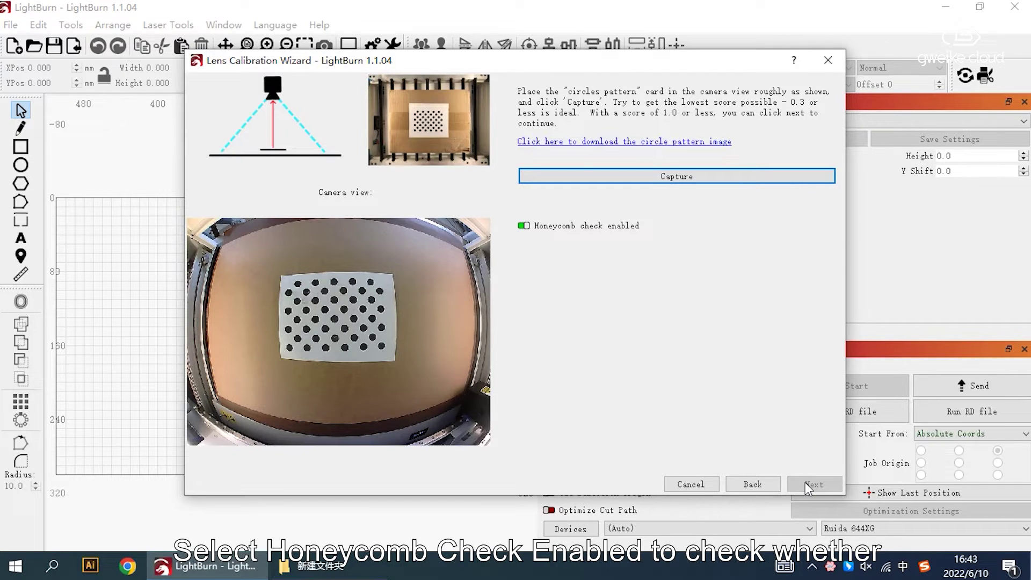
# - Disable the honeycomb check and take initial captures of the centred circle-pattern card
pyautogui.click(521, 226)
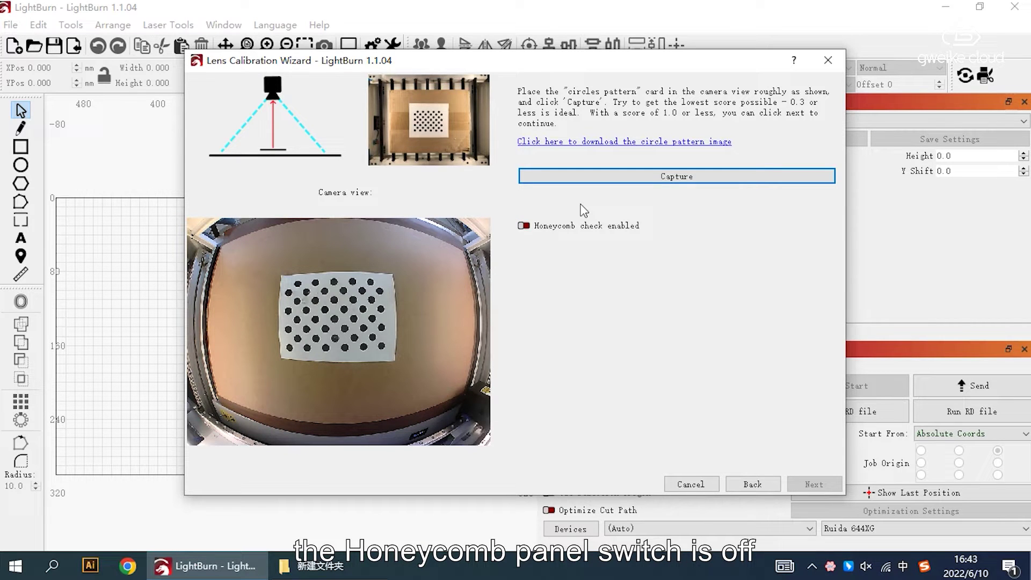
pyautogui.click(654, 177)
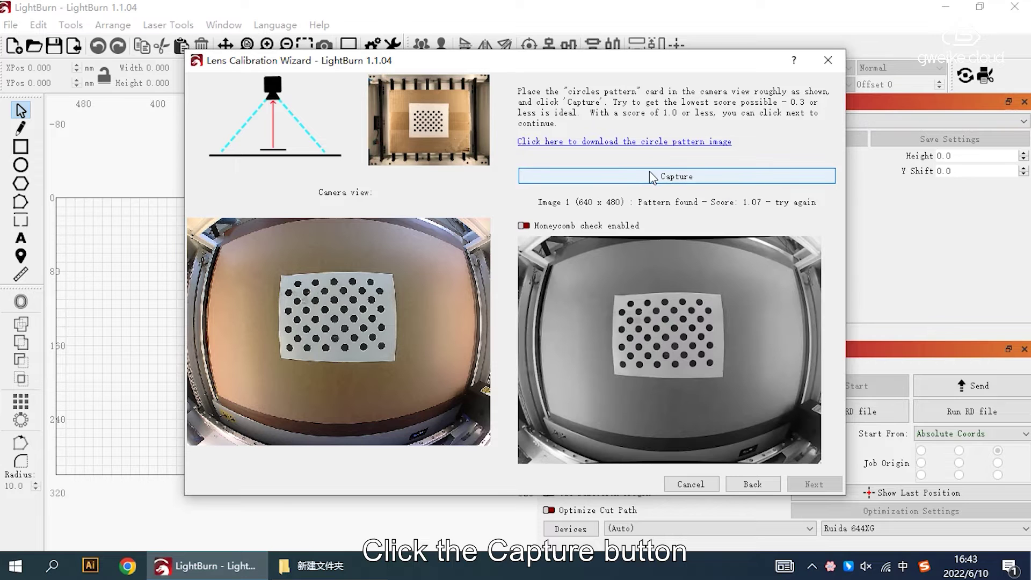
pyautogui.click(650, 179)
pyautogui.click(648, 180)
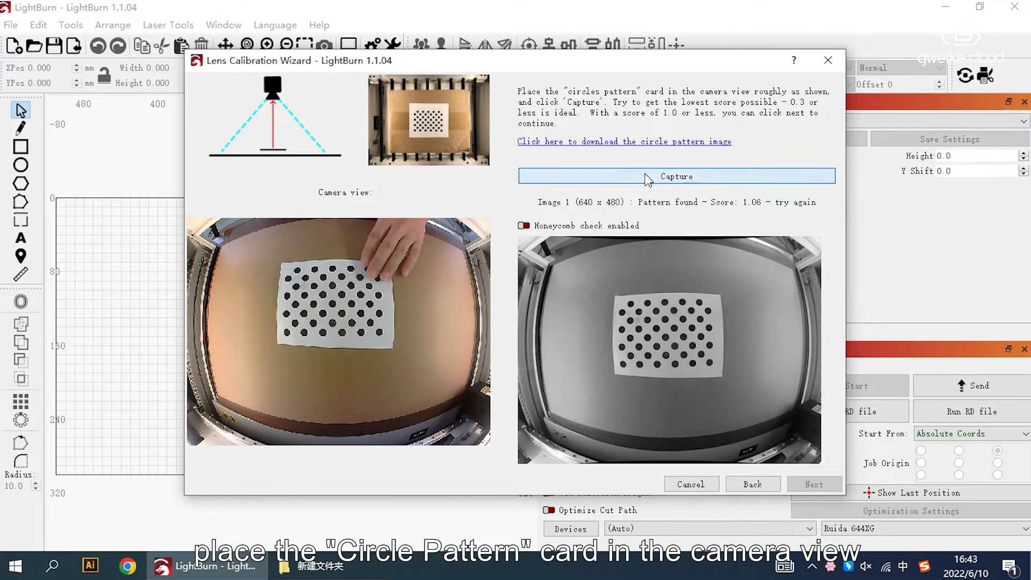
pyautogui.click(648, 180)
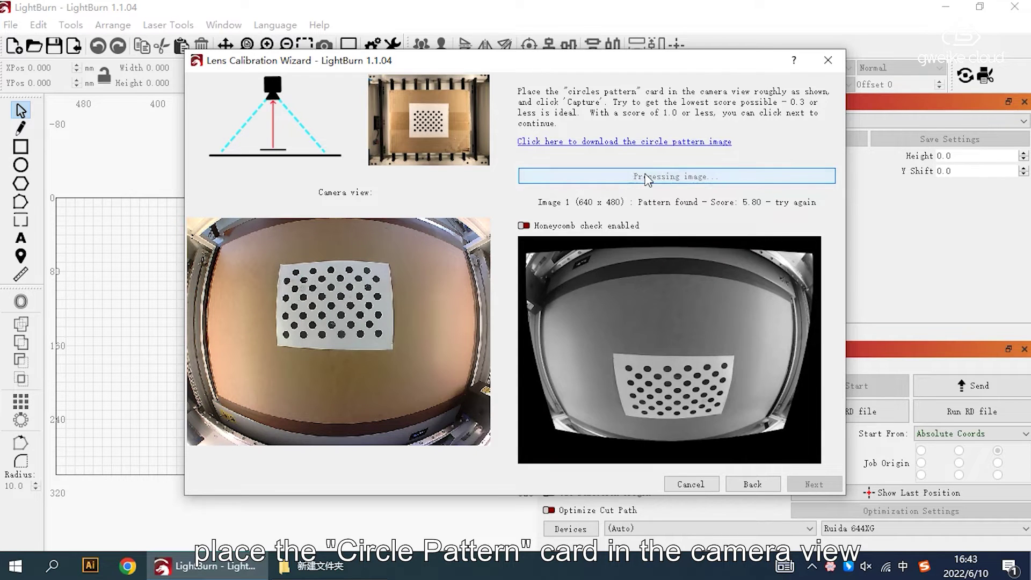
pyautogui.click(647, 179)
pyautogui.click(647, 179)
# - Keep recapturing the adjusted card until the first image scores 0.94
pyautogui.click(648, 179)
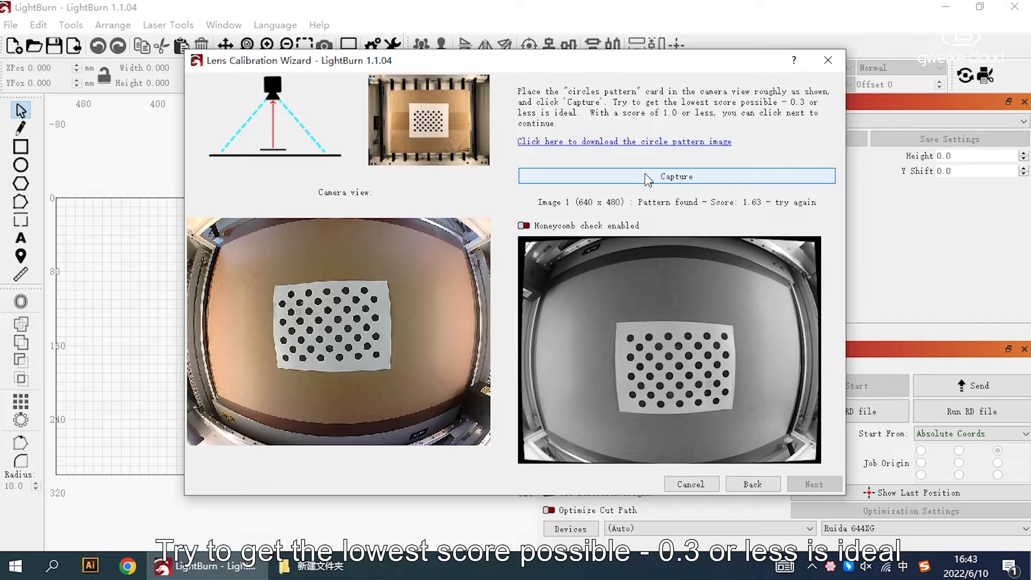
pyautogui.click(648, 177)
pyautogui.click(648, 177)
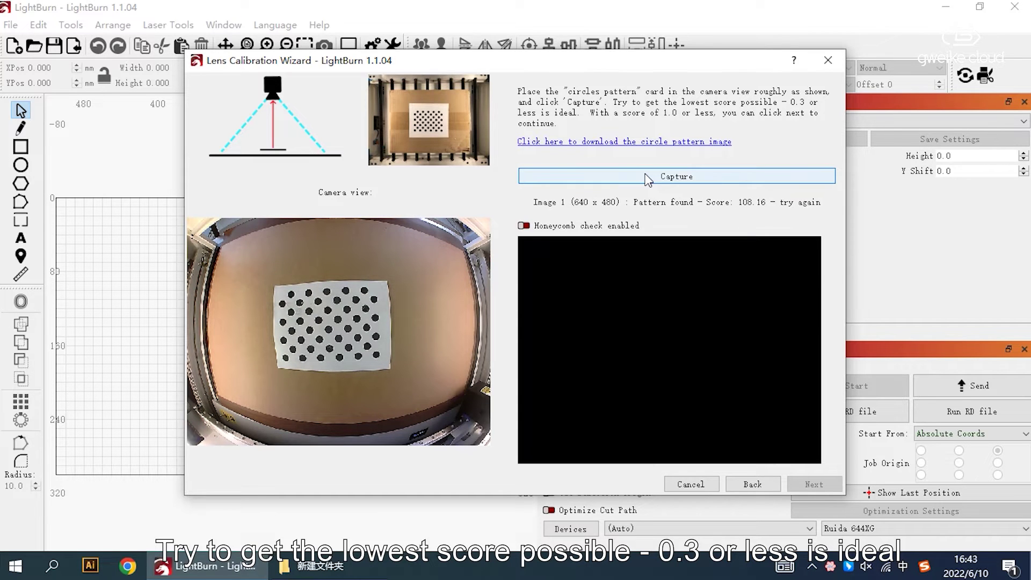
pyautogui.click(648, 177)
pyautogui.click(648, 177)
pyautogui.click(648, 178)
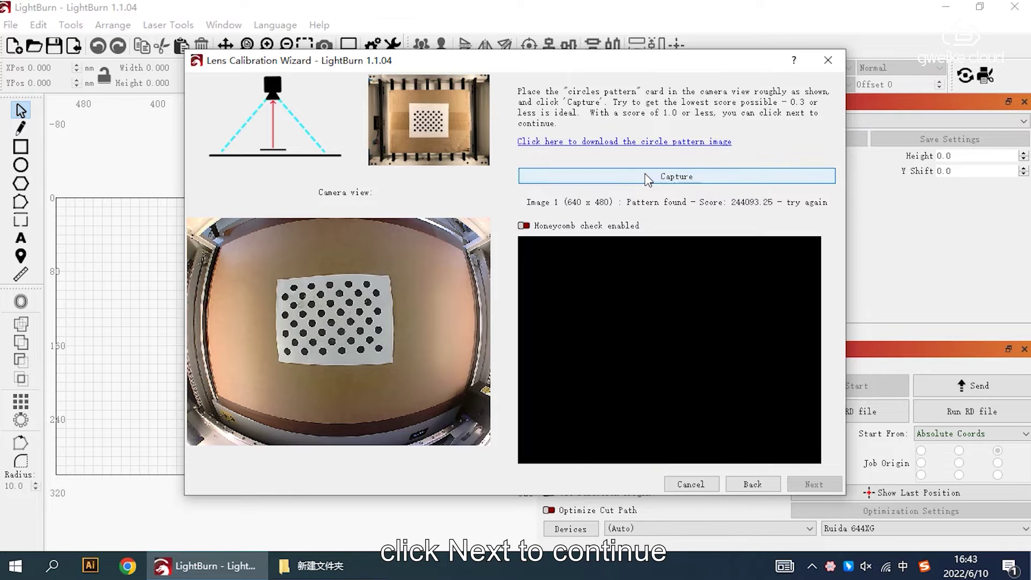
pyautogui.click(648, 178)
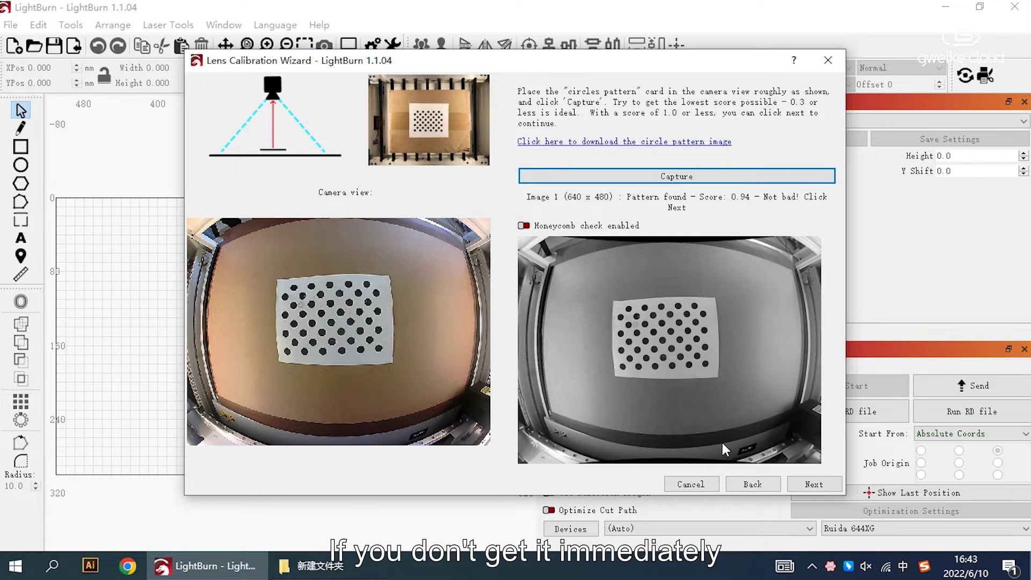
# - Capture the repositioned card as image 2, recapturing until it scores under 1.0, then reach image 3
pyautogui.click(827, 490)
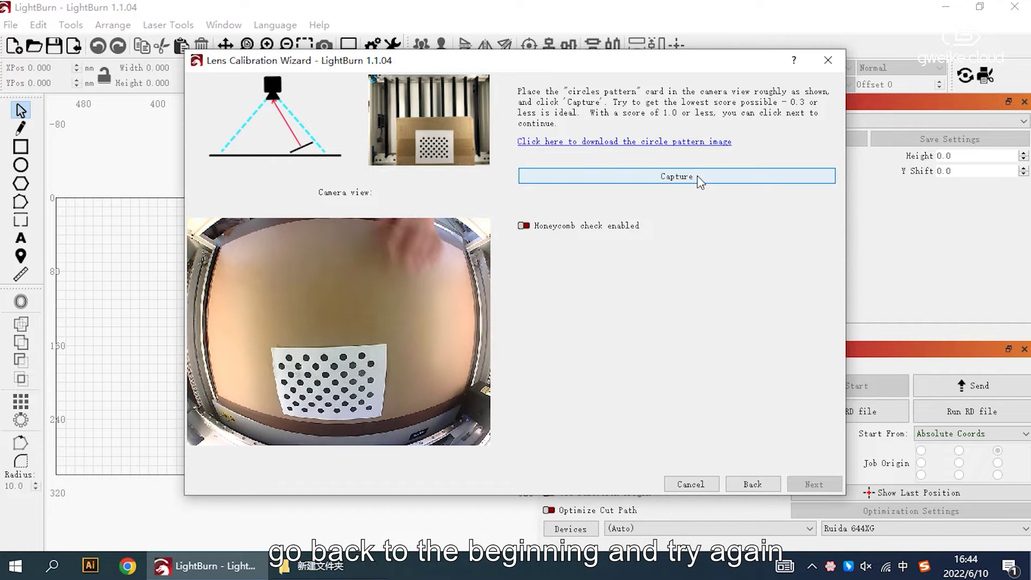
pyautogui.click(697, 176)
pyautogui.click(696, 175)
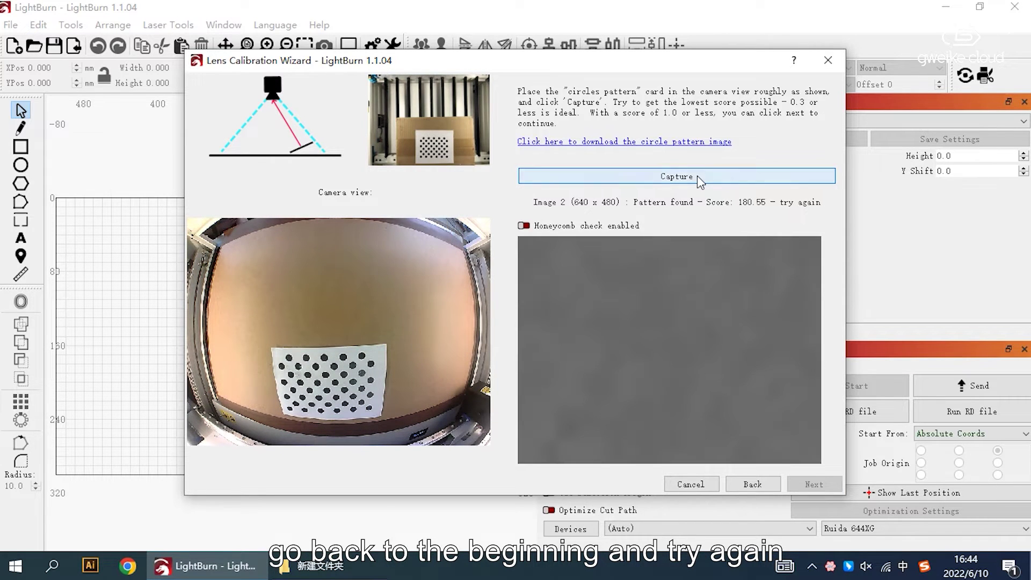
pyautogui.click(696, 176)
pyautogui.click(697, 175)
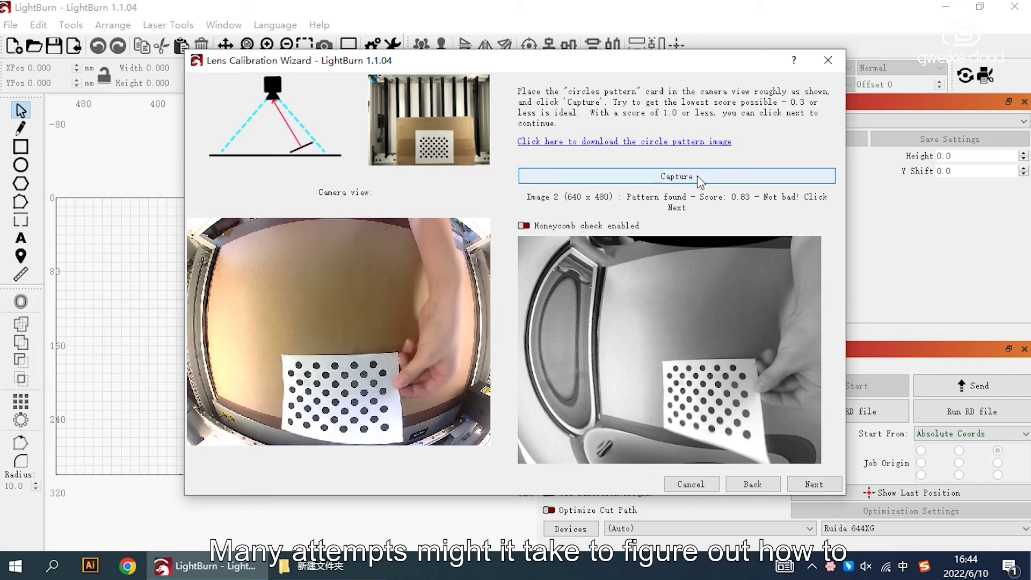
pyautogui.click(697, 175)
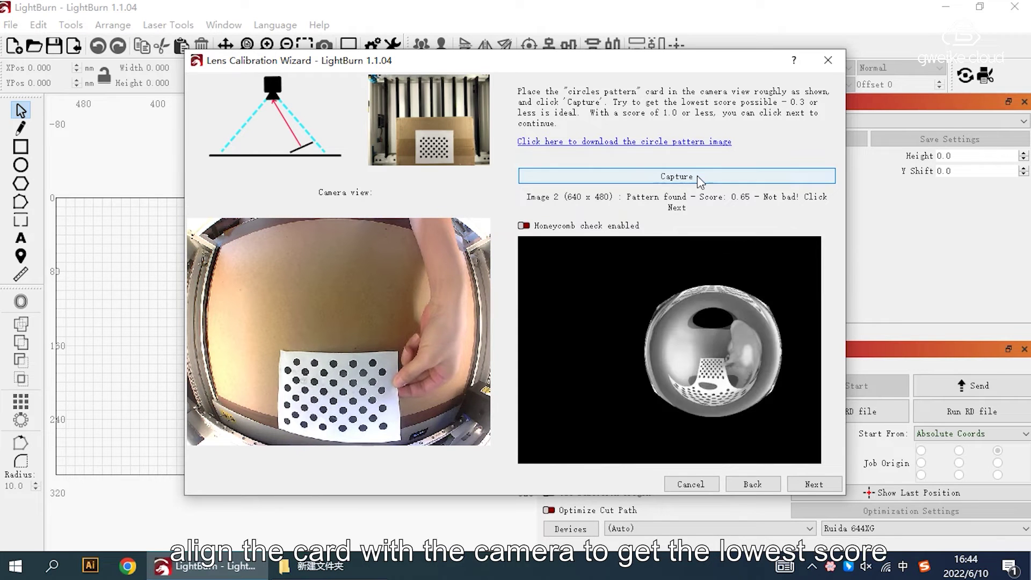
pyautogui.click(697, 175)
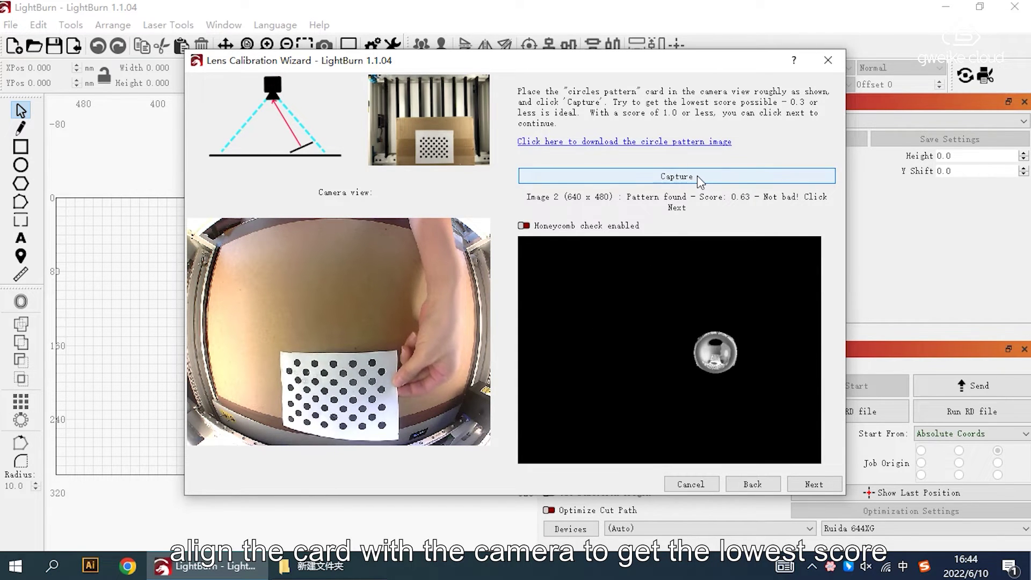
pyautogui.click(697, 175)
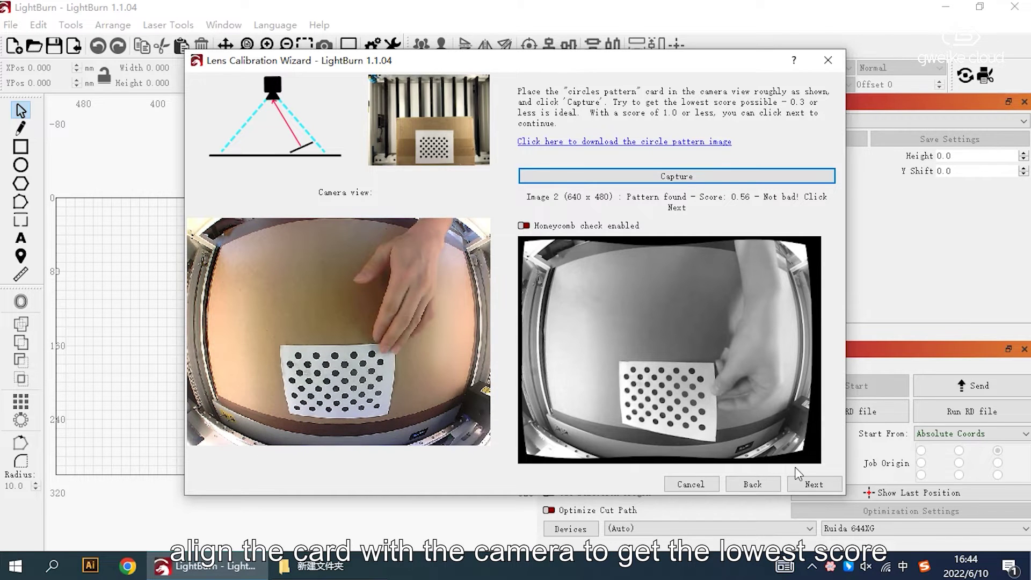
pyautogui.click(803, 485)
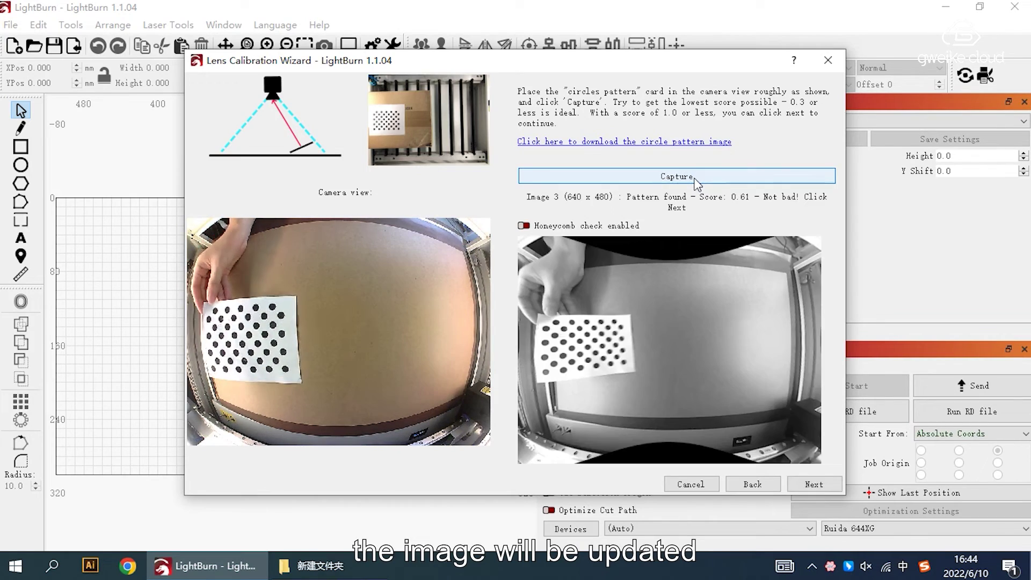
# - Advance through the remaining captures up to image 9 and finish, saving the lens calibration
pyautogui.click(820, 488)
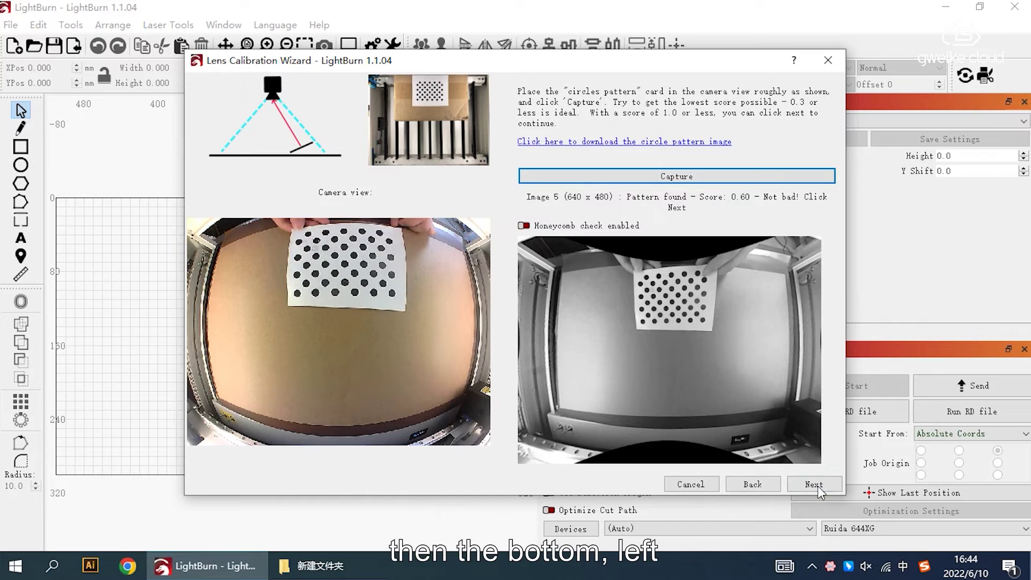
pyautogui.click(814, 485)
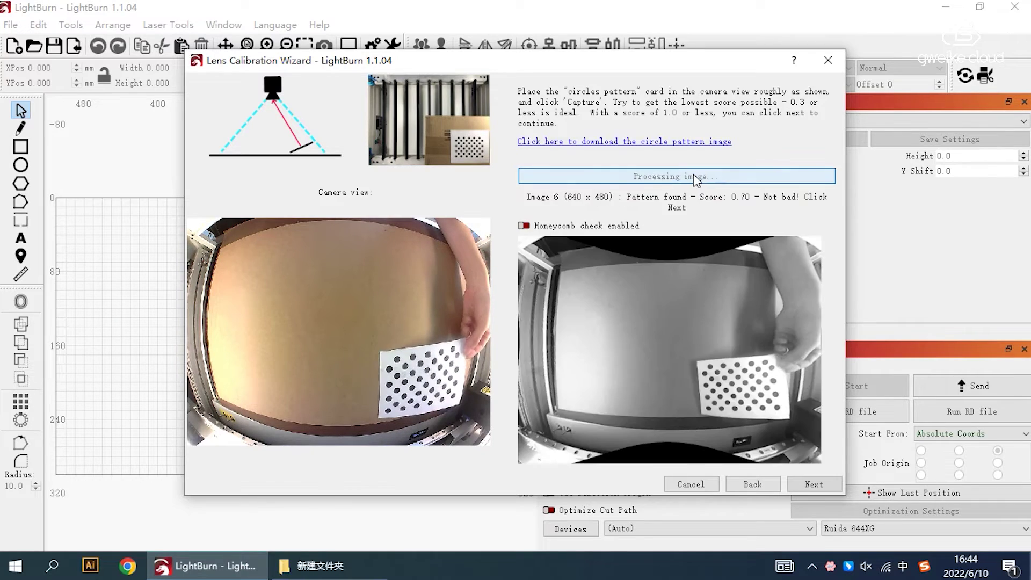
pyautogui.click(807, 490)
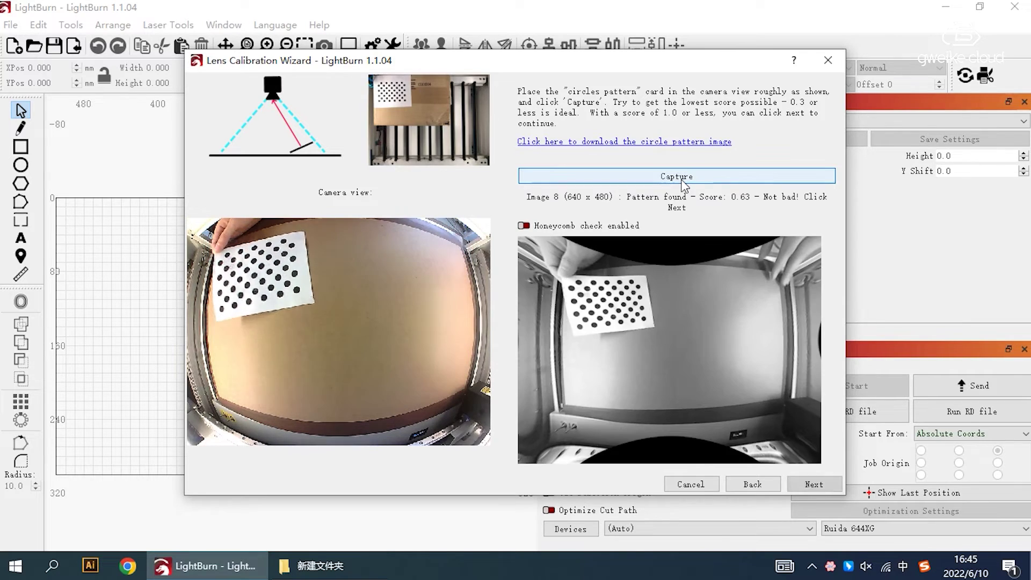
pyautogui.click(812, 486)
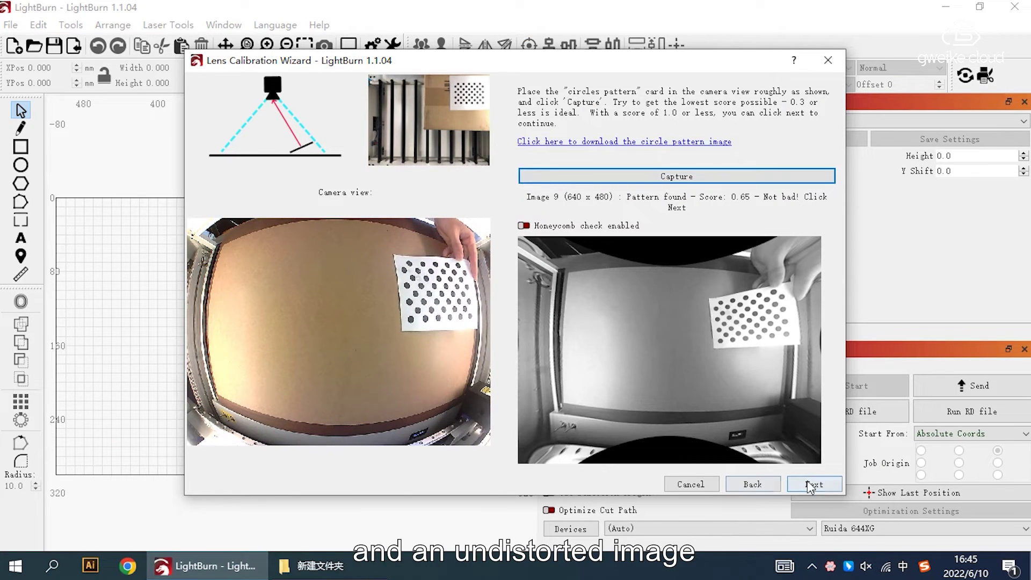
pyautogui.click(812, 485)
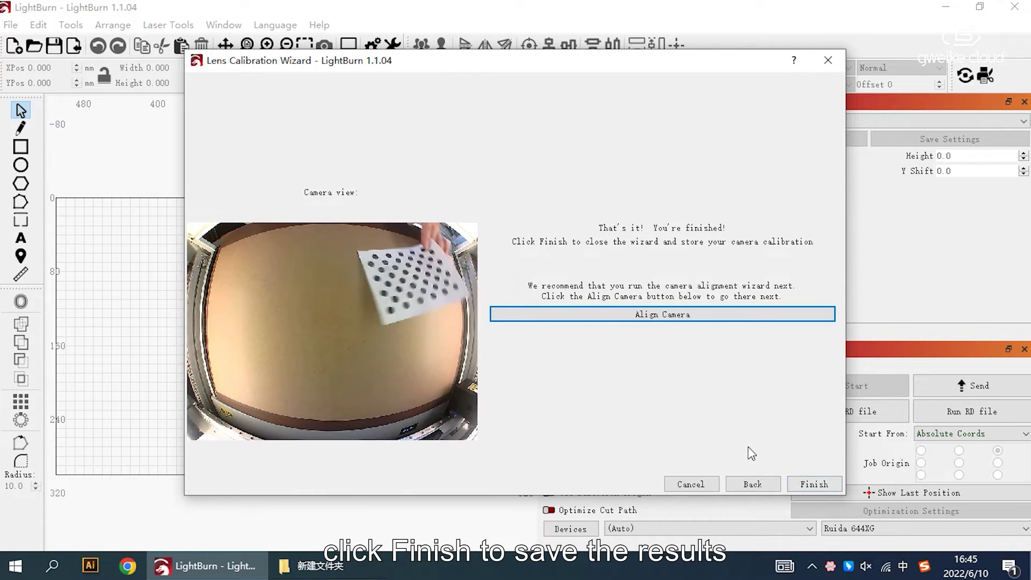
pyautogui.click(805, 484)
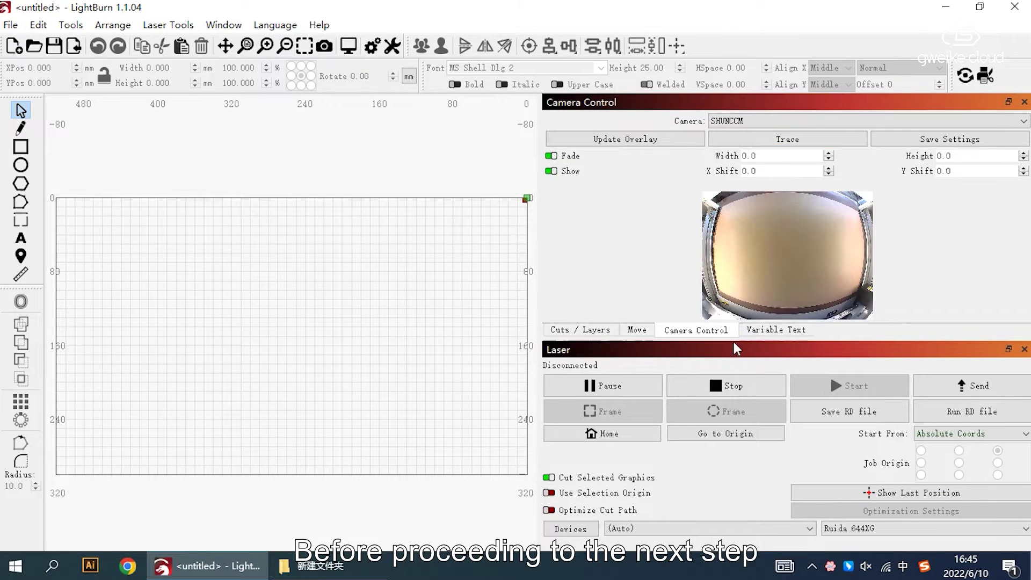
pyautogui.click(638, 331)
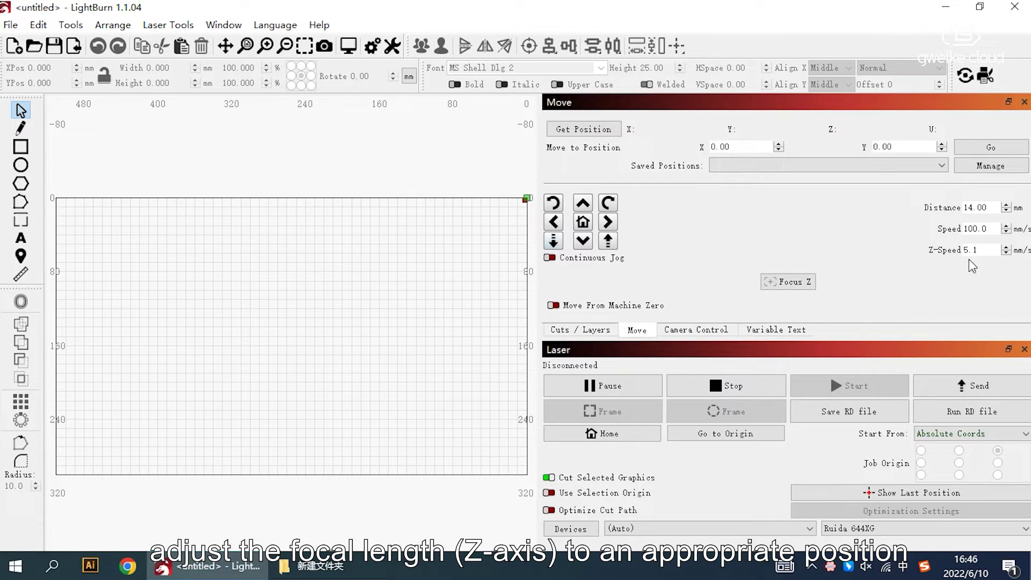
pyautogui.click(993, 209)
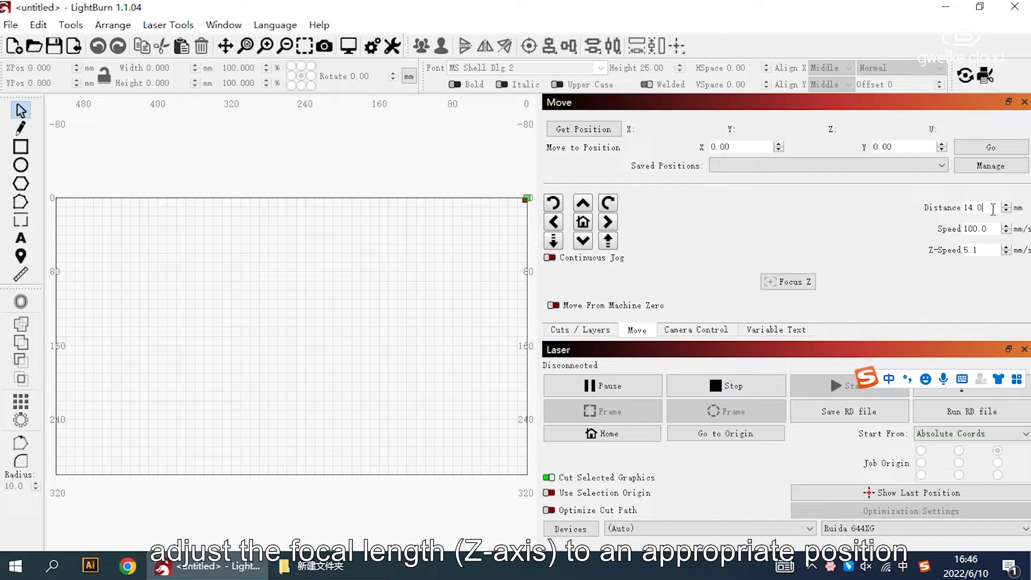
pyautogui.press('BackSpace')
pyautogui.press('BackSpace')
pyautogui.press('BackSpace')
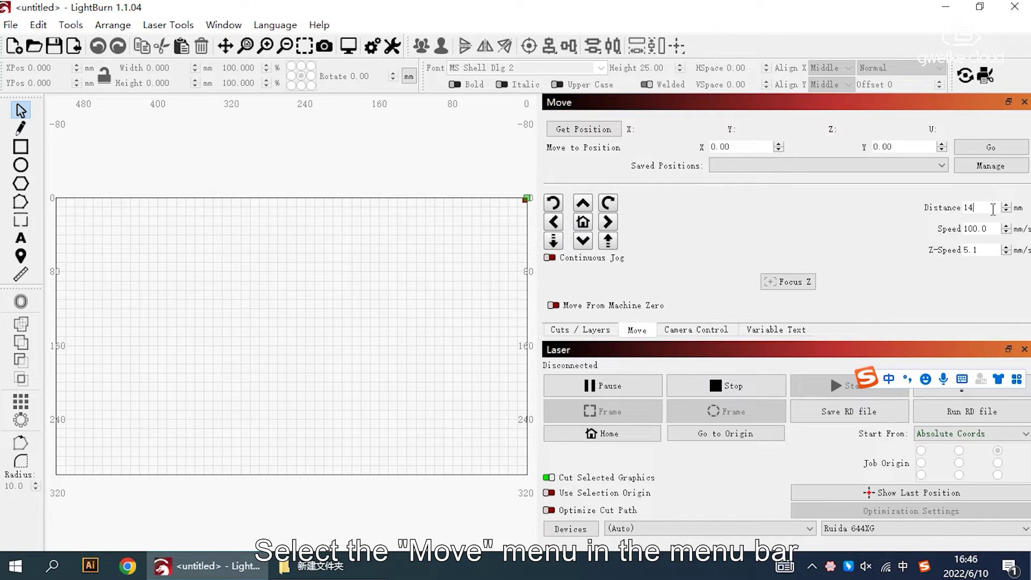
pyautogui.write('14.00')
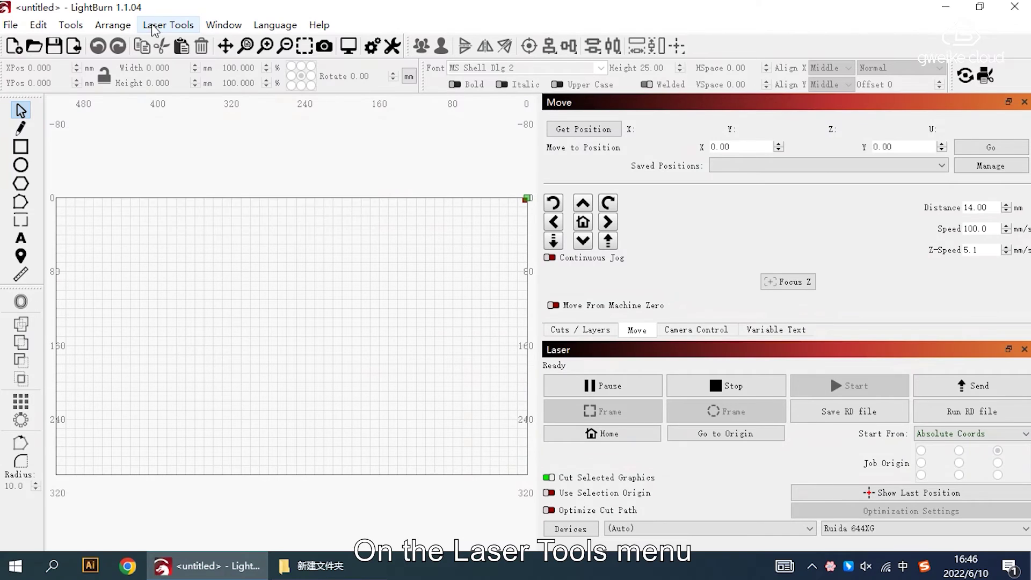
# - Launch Calibrate Camera Alignment from Laser Tools and select the SHUNCCM camera
pyautogui.click(154, 30)
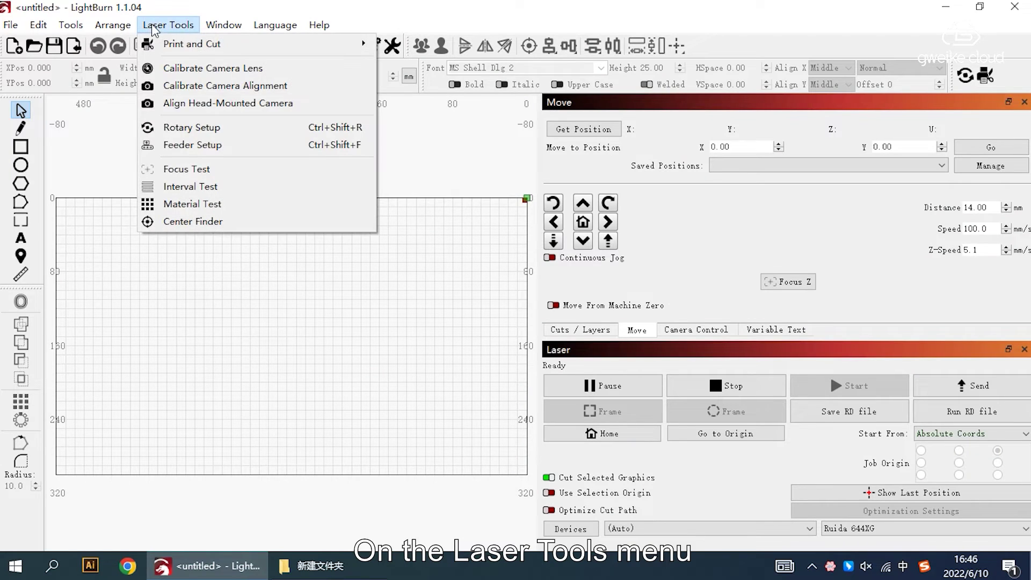
pyautogui.click(167, 91)
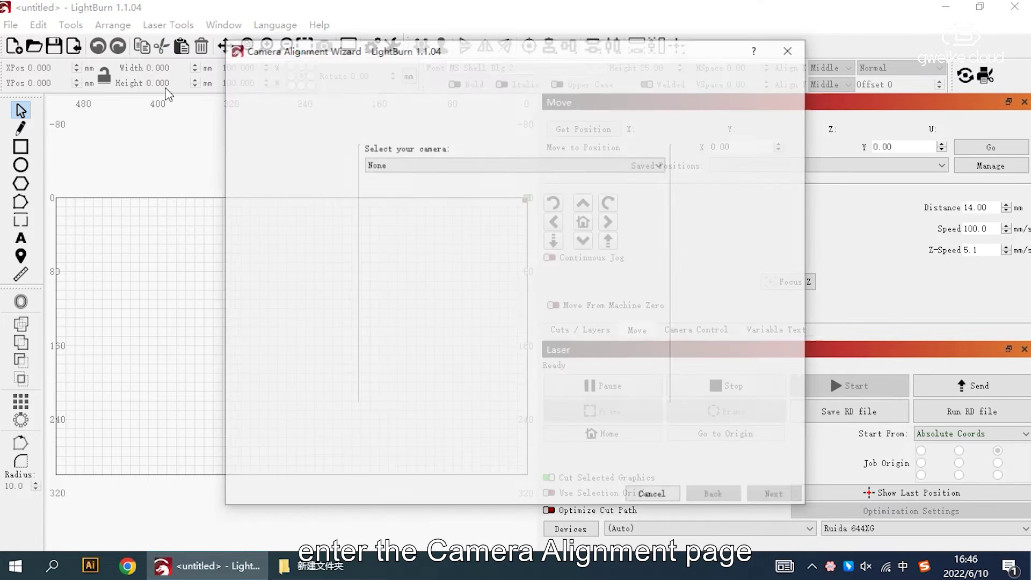
pyautogui.click(407, 164)
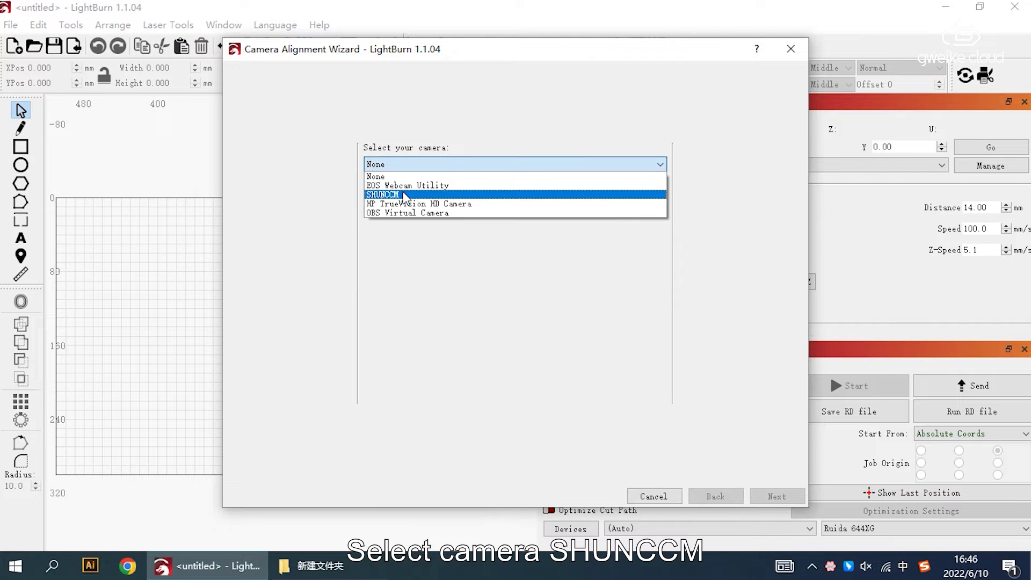
pyautogui.click(404, 195)
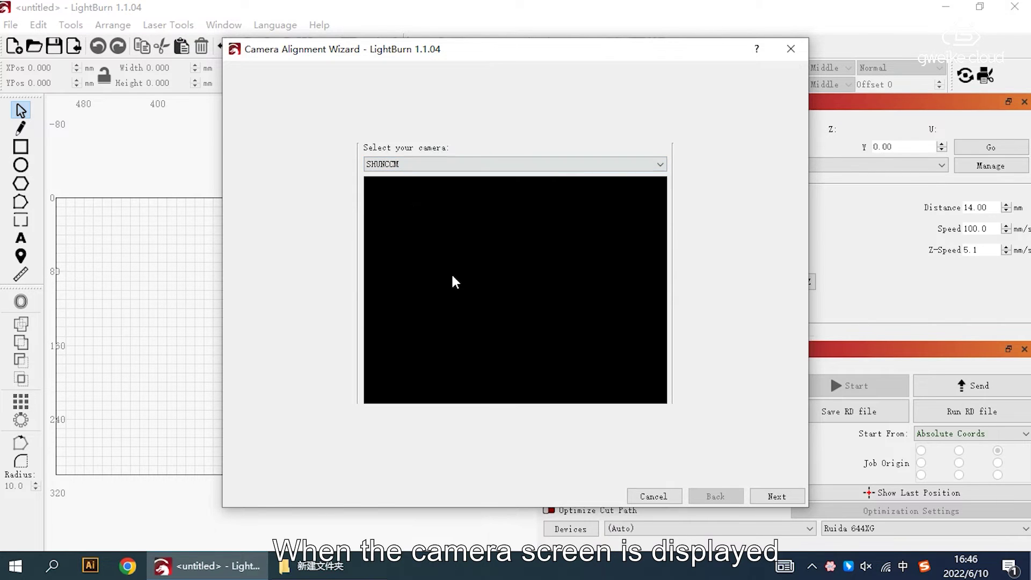
# - Set the test cut to thickness 3, speeds 100/30, power 25/25, and frame it
pyautogui.click(769, 495)
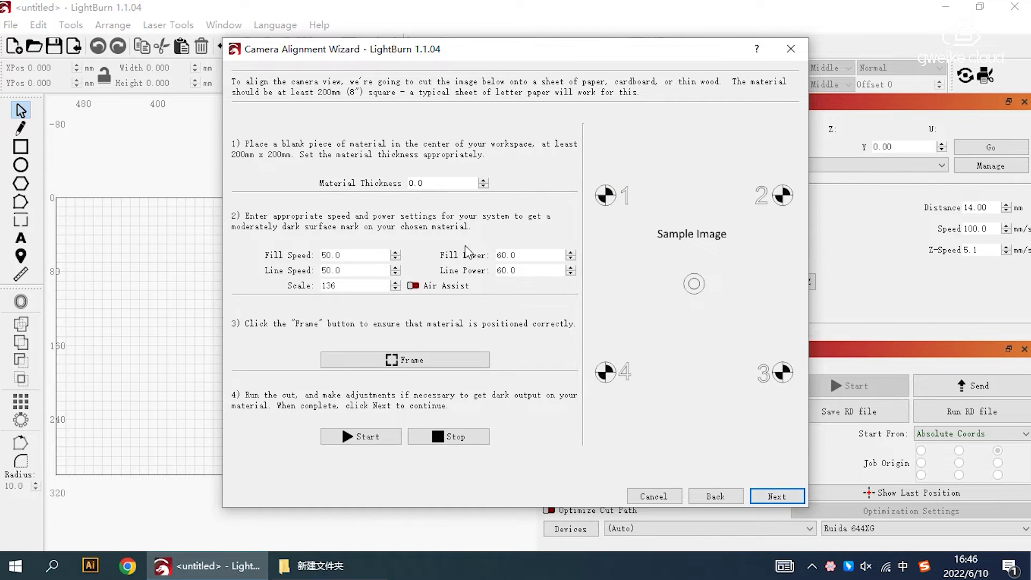
pyautogui.click(436, 183)
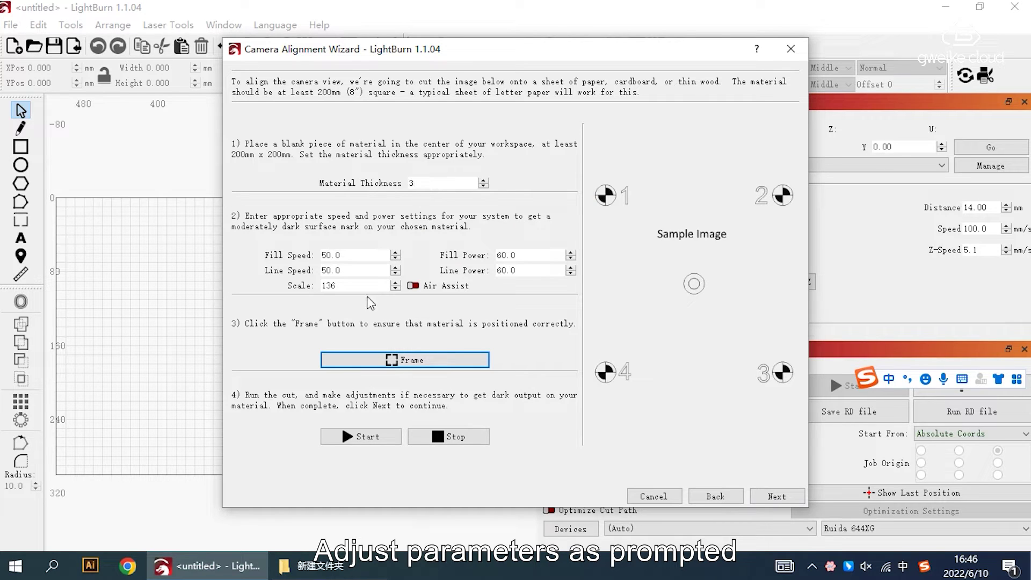
pyautogui.press('BackSpace')
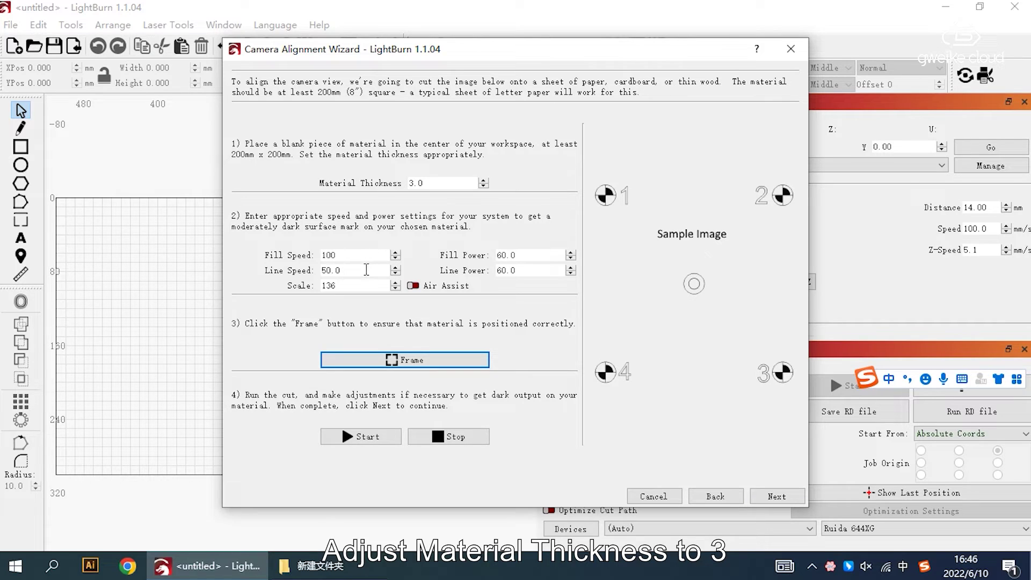
pyautogui.press('BackSpace')
pyautogui.press('BackSpace')
pyautogui.press('BackSpace')
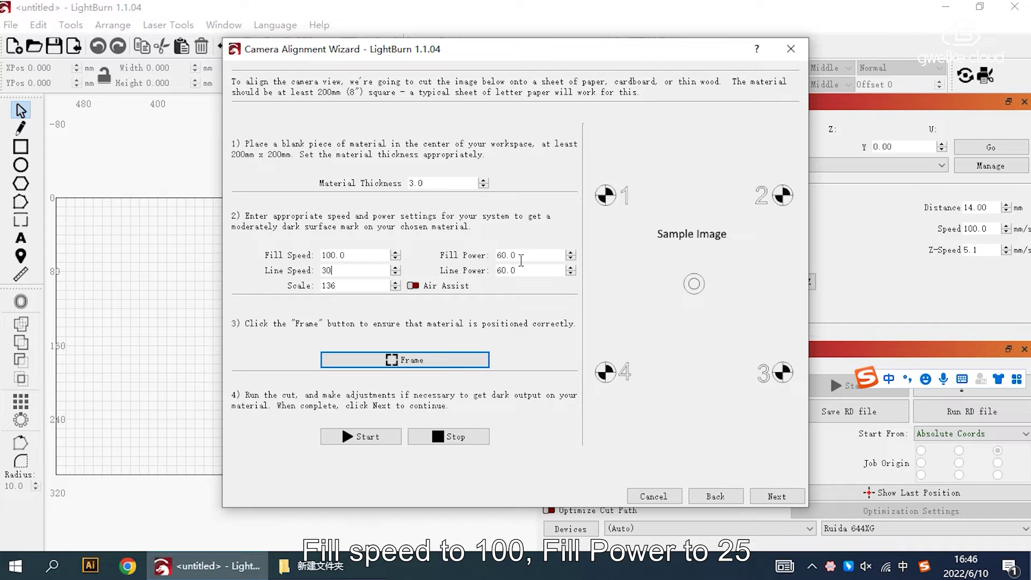
pyautogui.press('BackSpace')
pyautogui.press('BackSpace')
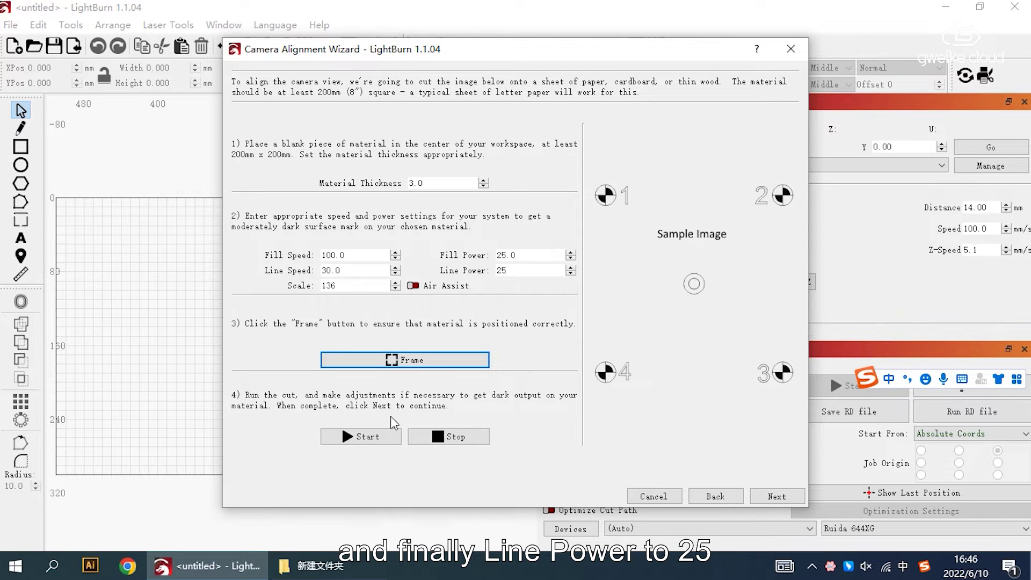
pyautogui.click(401, 371)
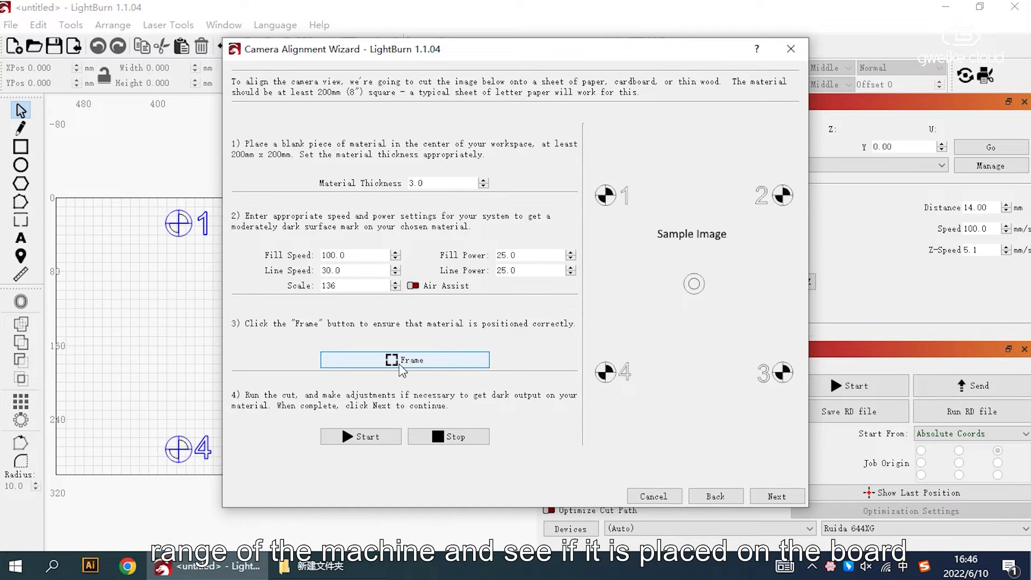
# - Cut the alignment test pattern onto the material and continue to image capture
pyautogui.click(379, 438)
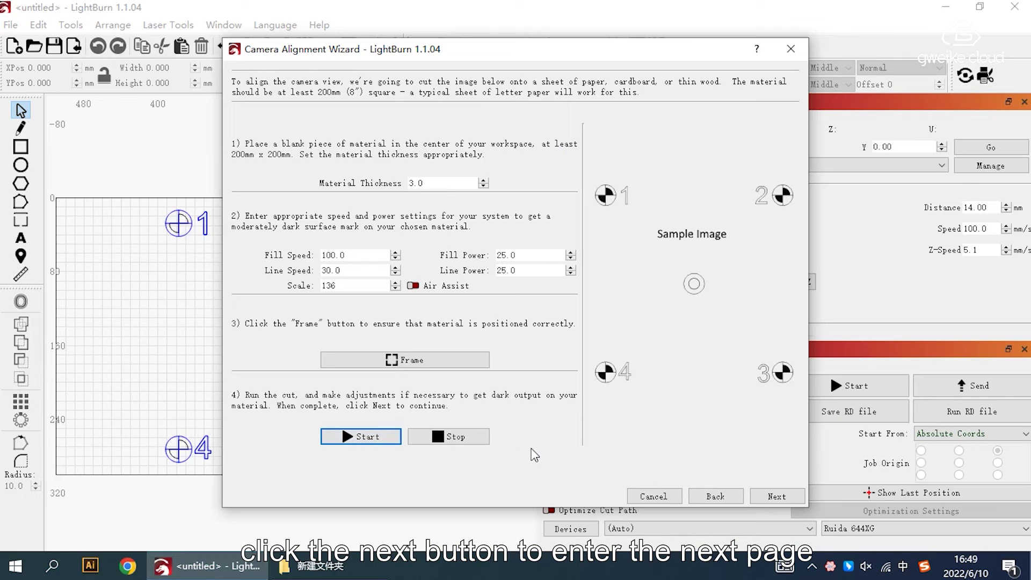
pyautogui.click(777, 497)
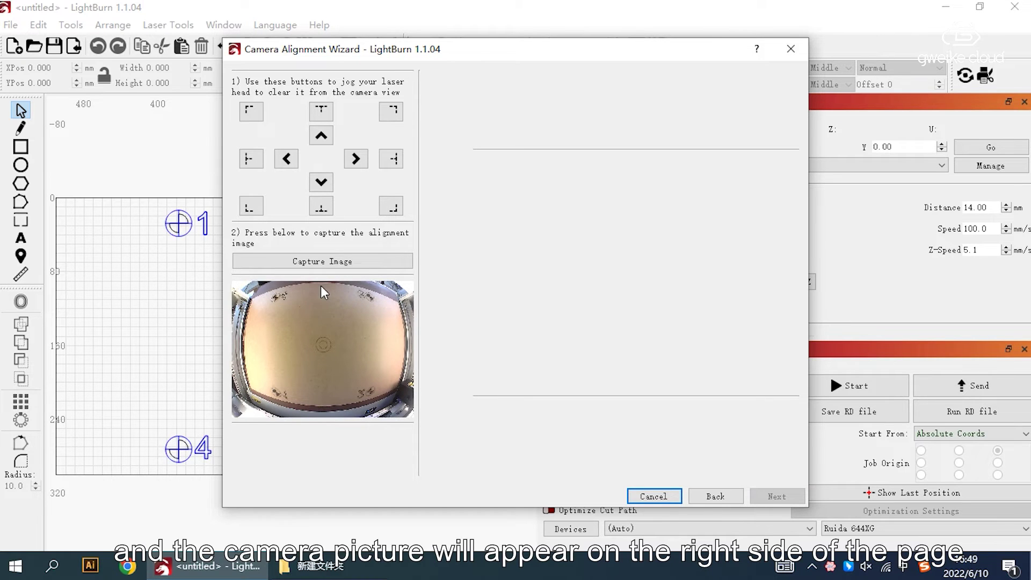
# - Capture a camera image of the cut targets and proceed to corner marking
pyautogui.click(338, 265)
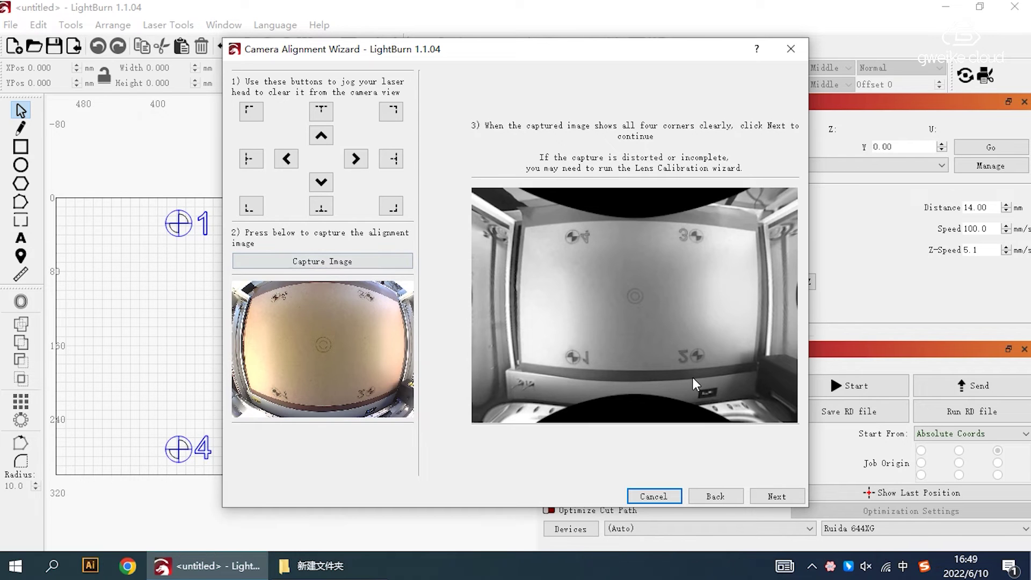
pyautogui.click(775, 495)
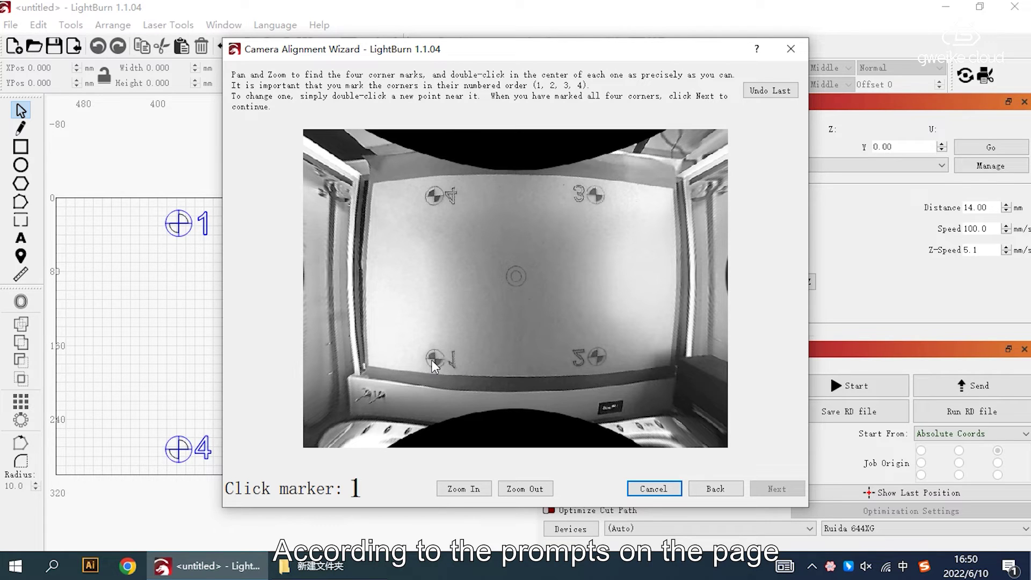
# - Zoom into the captured image and mark the centres of corner targets 1 and 2
pyautogui.click(461, 491)
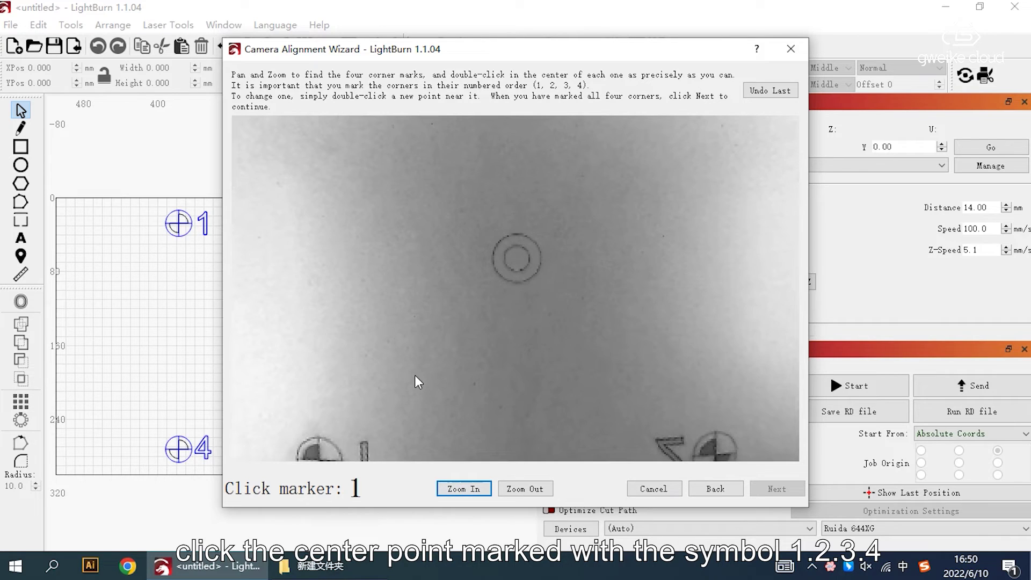
pyautogui.scroll(-3, 416, 377)
pyautogui.scroll(3, 416, 377)
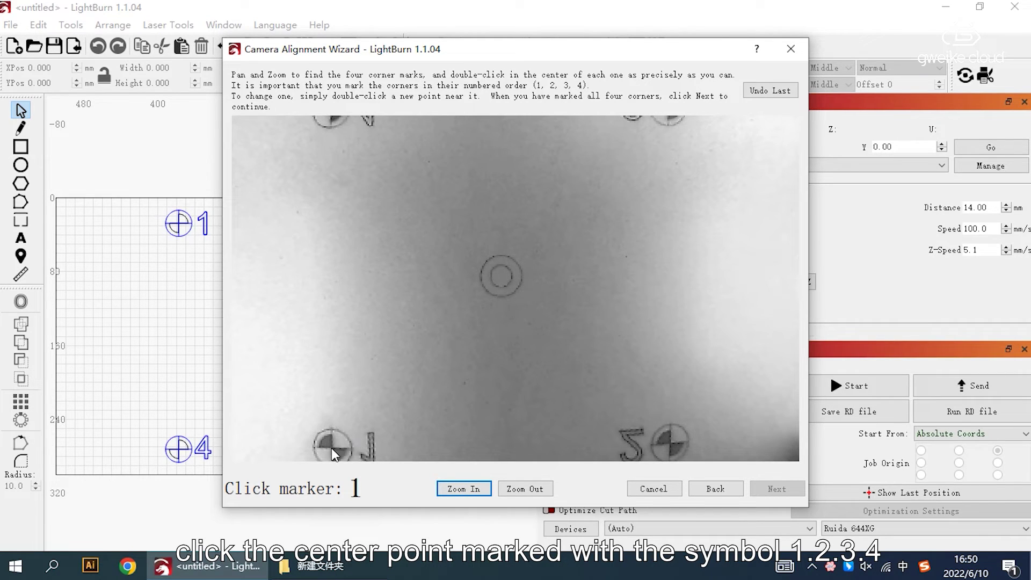
pyautogui.doubleClick(332, 448)
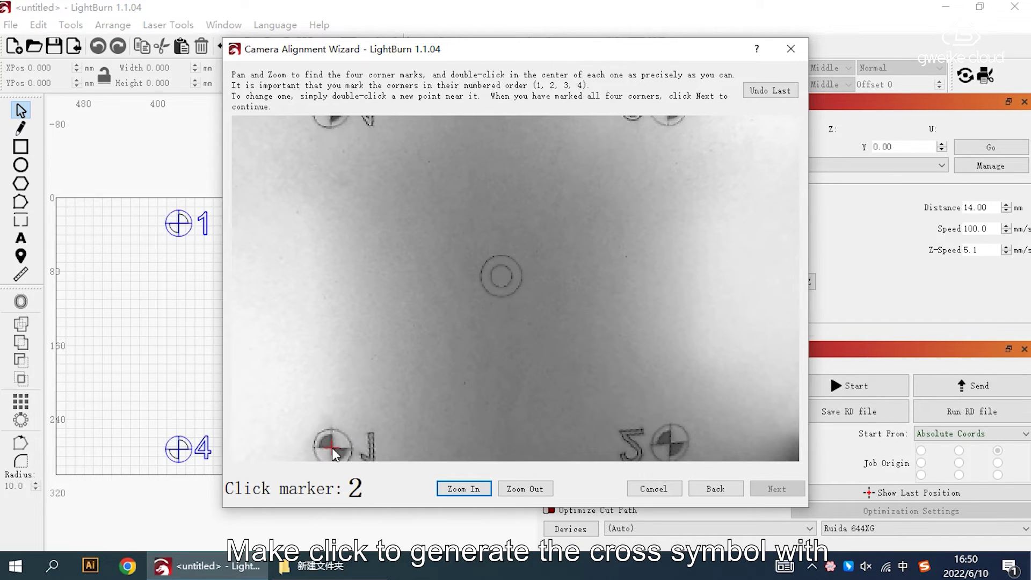
pyautogui.doubleClick(671, 443)
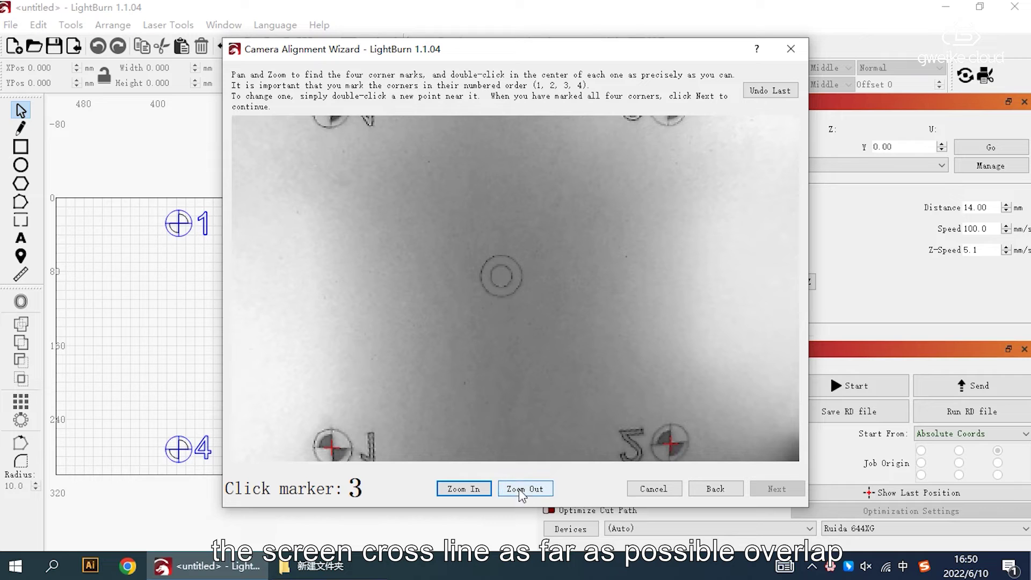
# - Mark the centres of corner targets 3 and 4 and reach the completion page
pyautogui.click(533, 489)
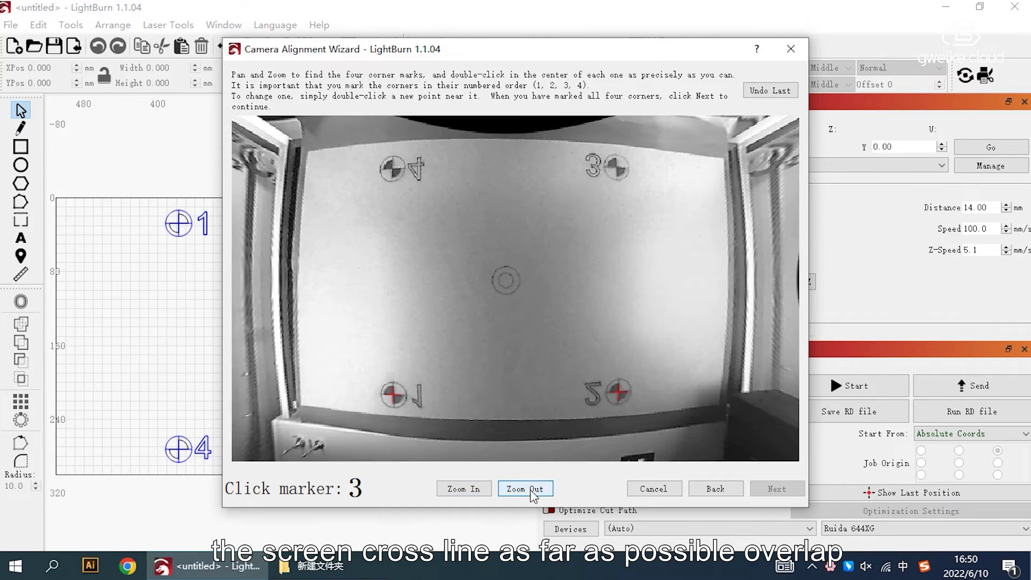
pyautogui.doubleClick(617, 167)
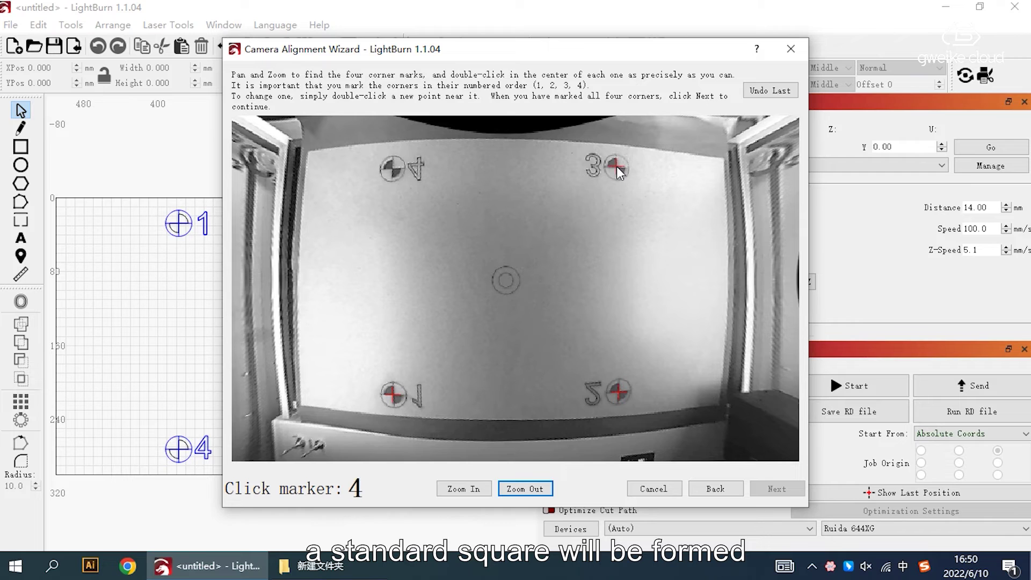
pyautogui.doubleClick(392, 167)
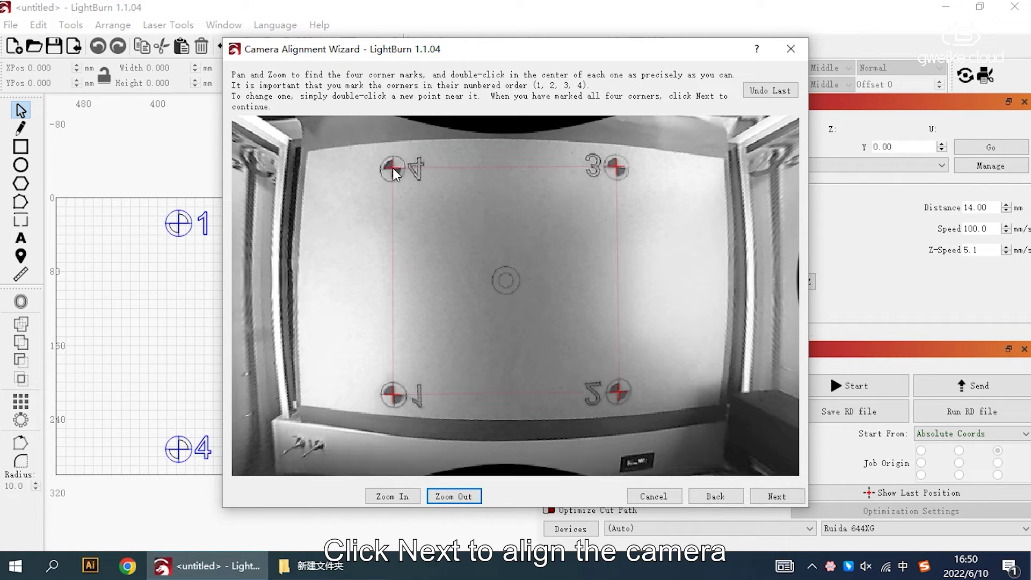
pyautogui.click(776, 496)
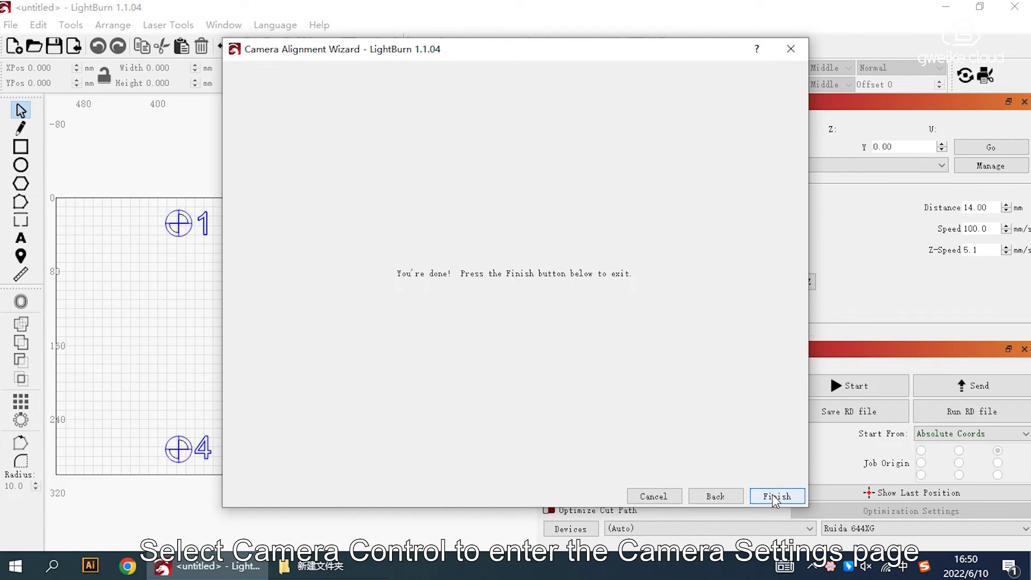
# - Finish the alignment wizard and show the updated camera overlay on the workspace
pyautogui.click(774, 496)
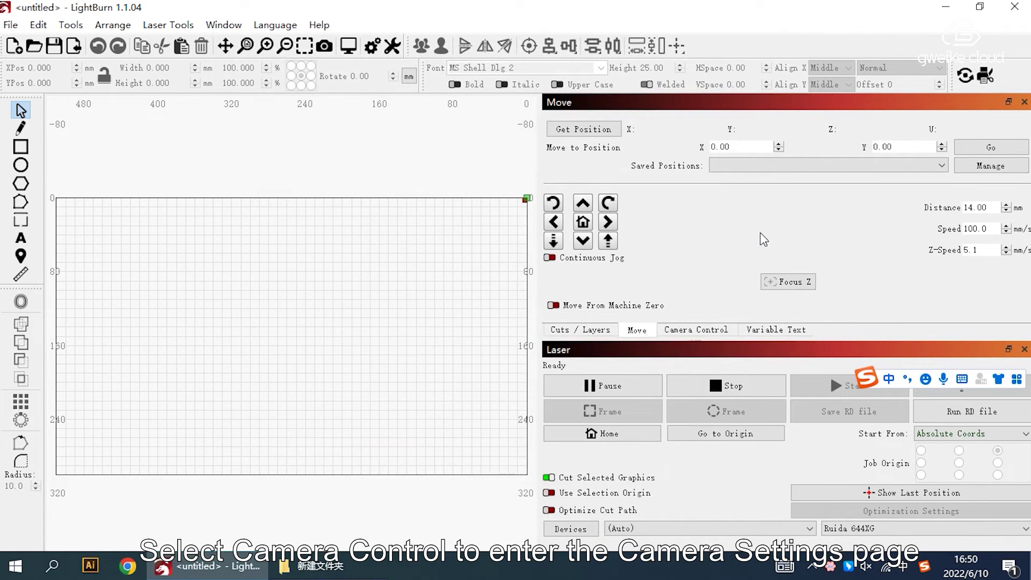
pyautogui.click(703, 330)
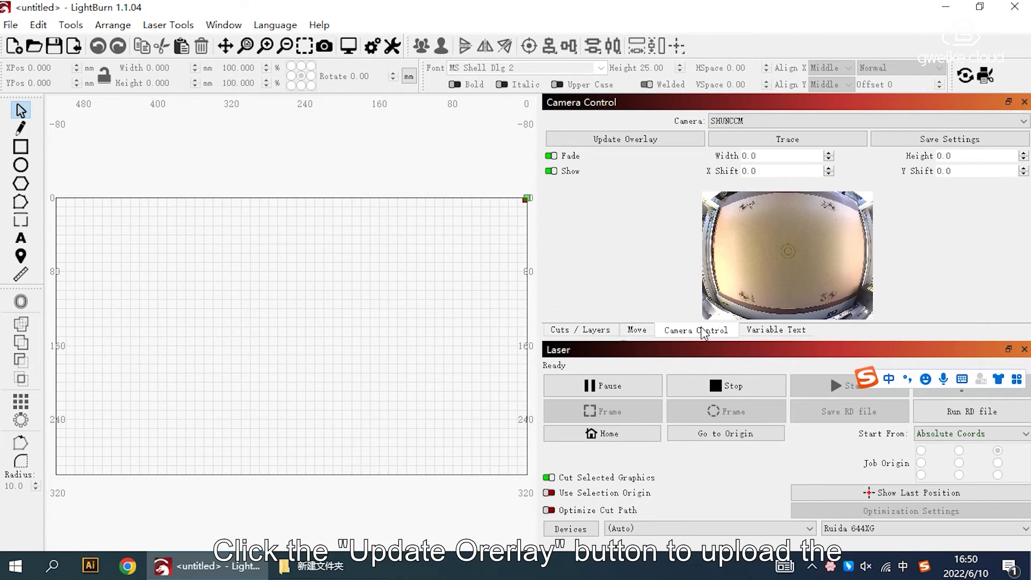
pyautogui.click(606, 139)
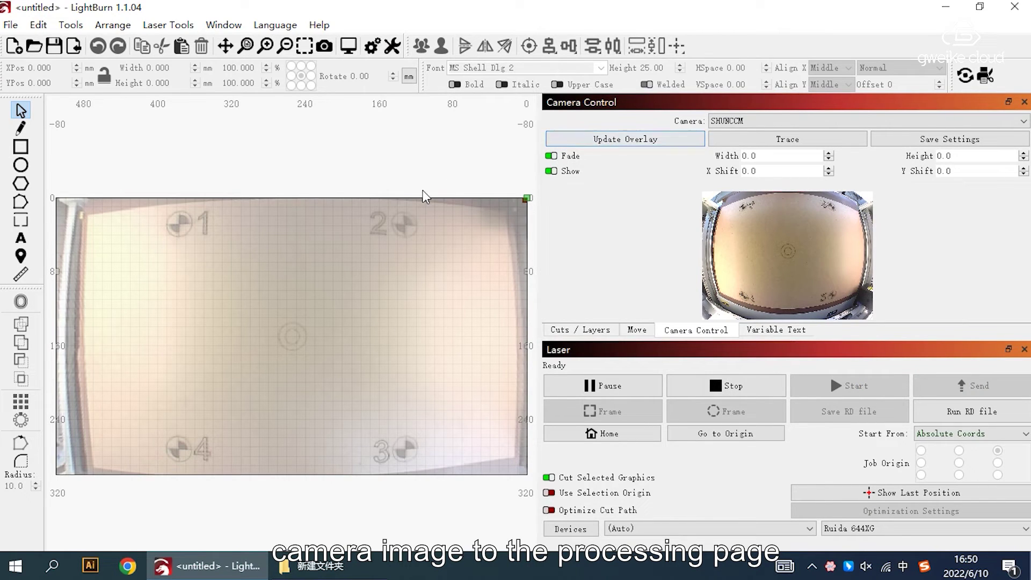
pyautogui.click(21, 147)
# - Draw a rectangle over the centre ring target, resize it to 29.518 × 31.255 mm and centre it
pyautogui.moveTo(276, 318); pyautogui.dragTo(308, 350)
pyautogui.click(21, 110)
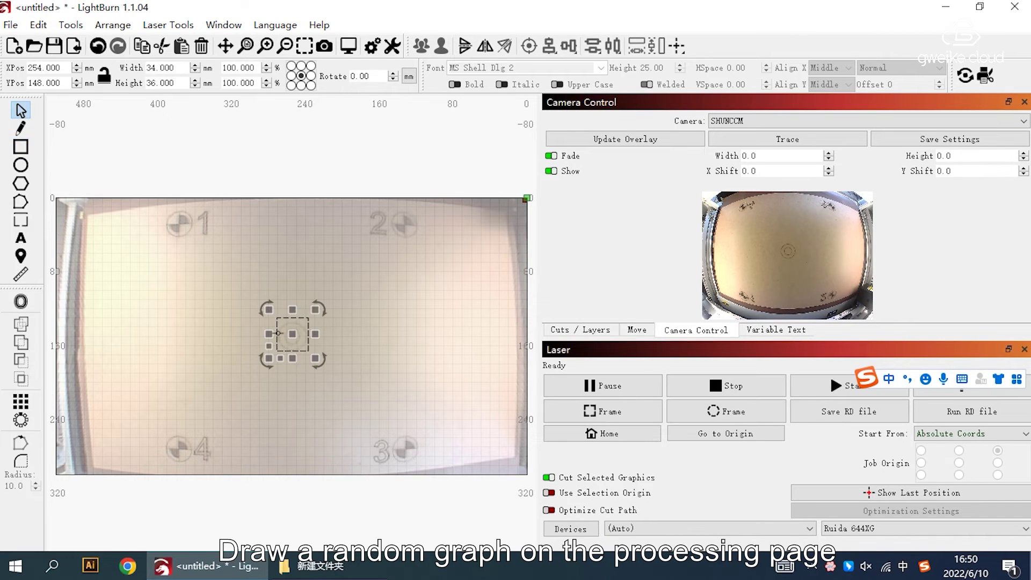
pyautogui.scroll(6, 295, 323)
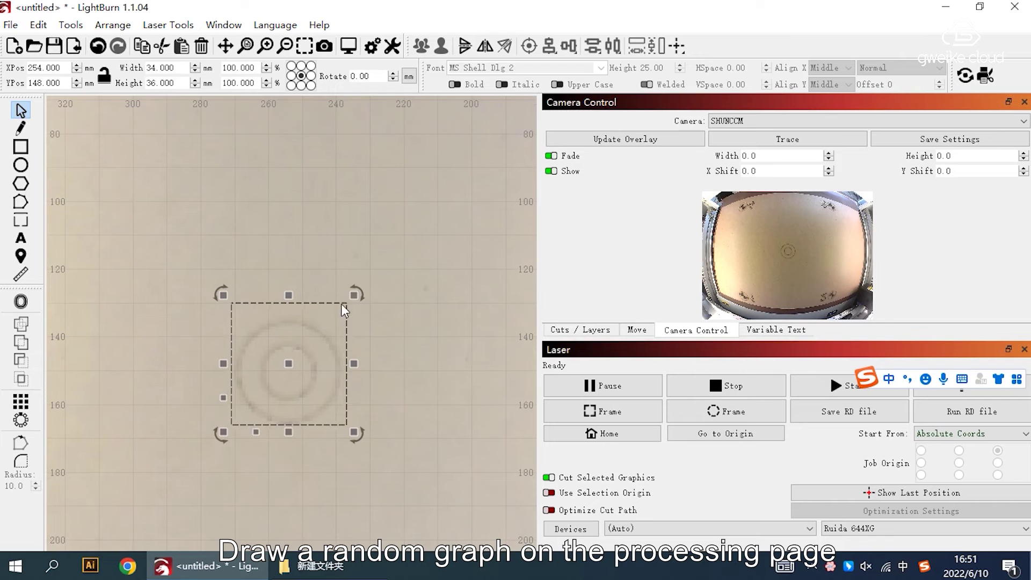
pyautogui.moveTo(352, 295); pyautogui.dragTo(336, 329)
pyautogui.moveTo(289, 353); pyautogui.dragTo(293, 370)
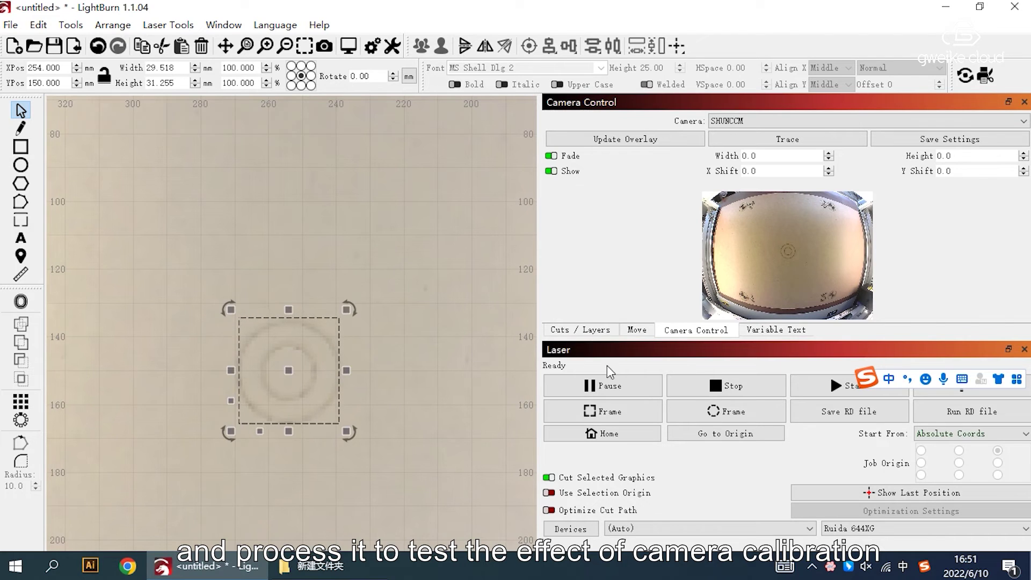